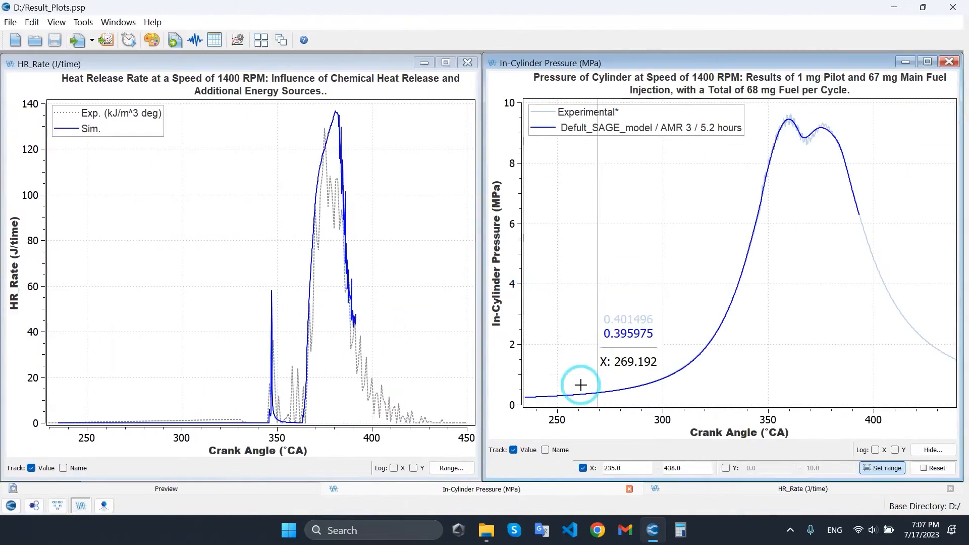
# Show the plotting dock and display the 1400 In-Cylinder Pressure (MPa) plot maximized.
pyautogui.click(10, 22)
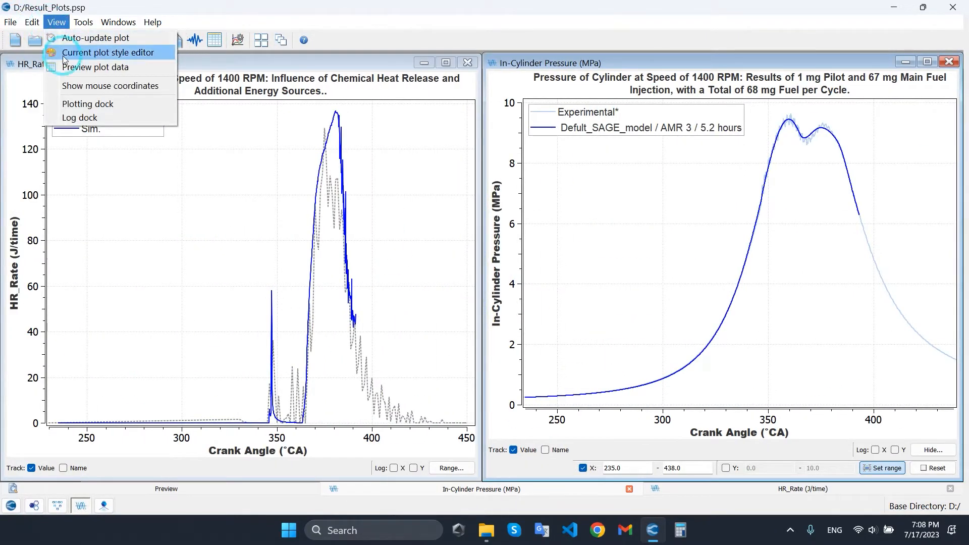
pyautogui.click(71, 99)
pyautogui.click(74, 332)
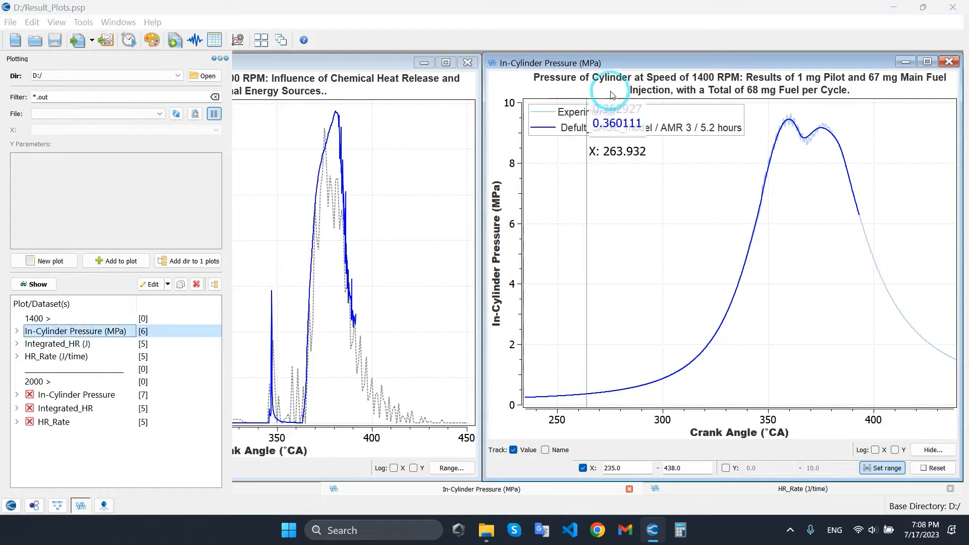
pyautogui.click(446, 61)
pyautogui.click(102, 331)
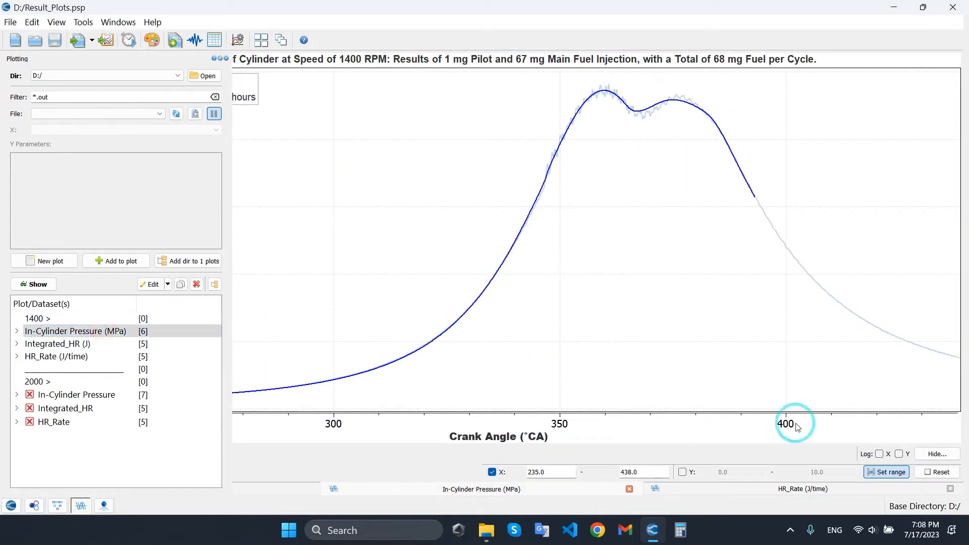
# Reset the pressure plot's axis range, then hide the plotting dock and the range controls.
pyautogui.click(928, 471)
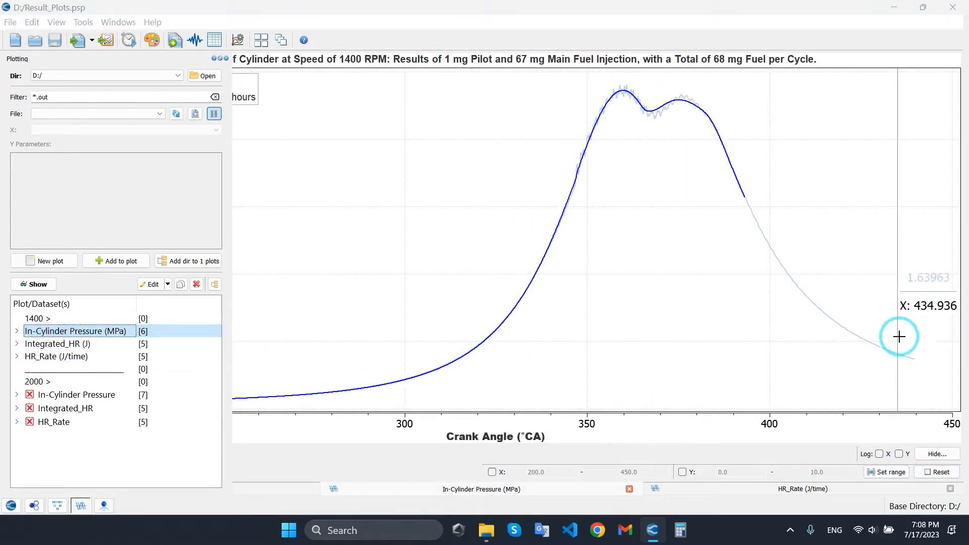
pyautogui.click(226, 59)
pyautogui.click(936, 454)
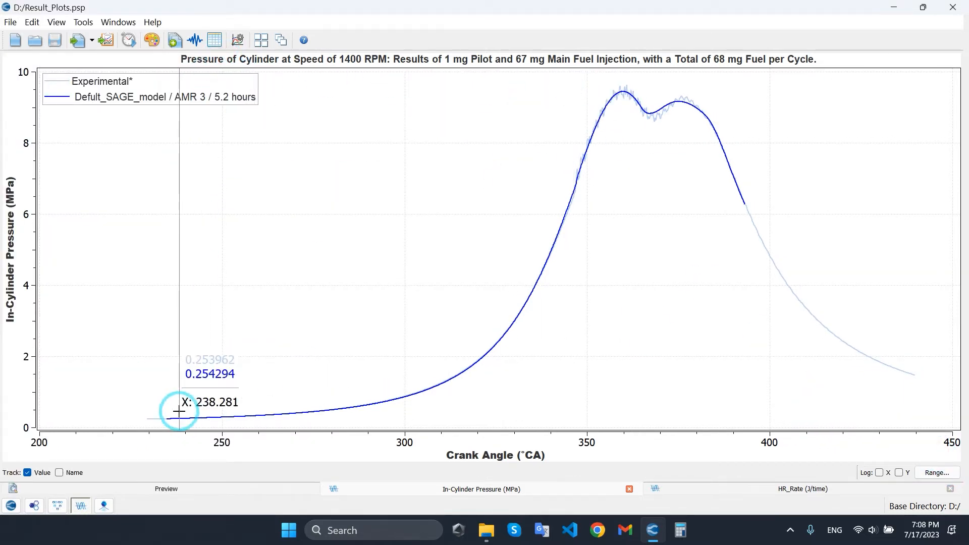
# In the Post Convert module, set the input directory to Thesis Simulations/CONVERGE/1400/3/outputs_original/output on drive D.
pyautogui.click(102, 504)
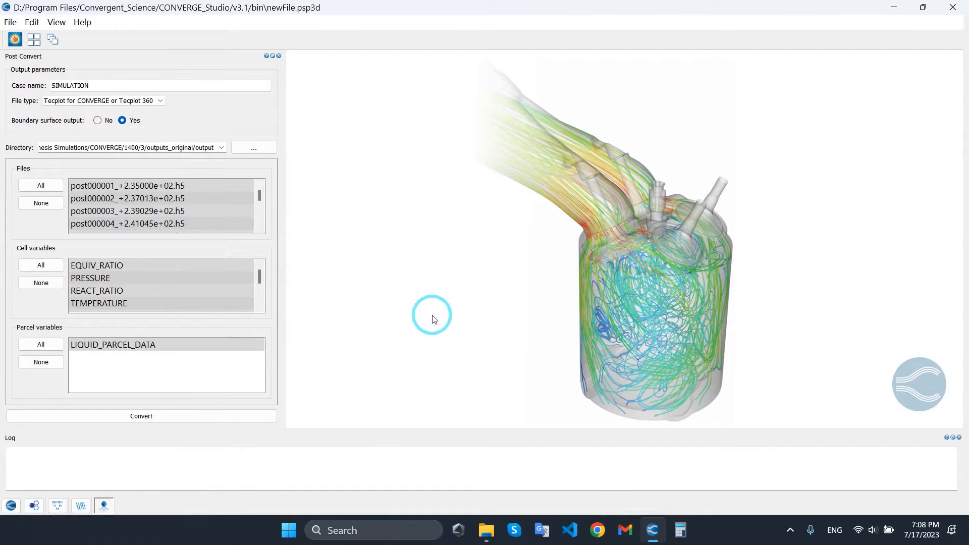
pyautogui.click(261, 149)
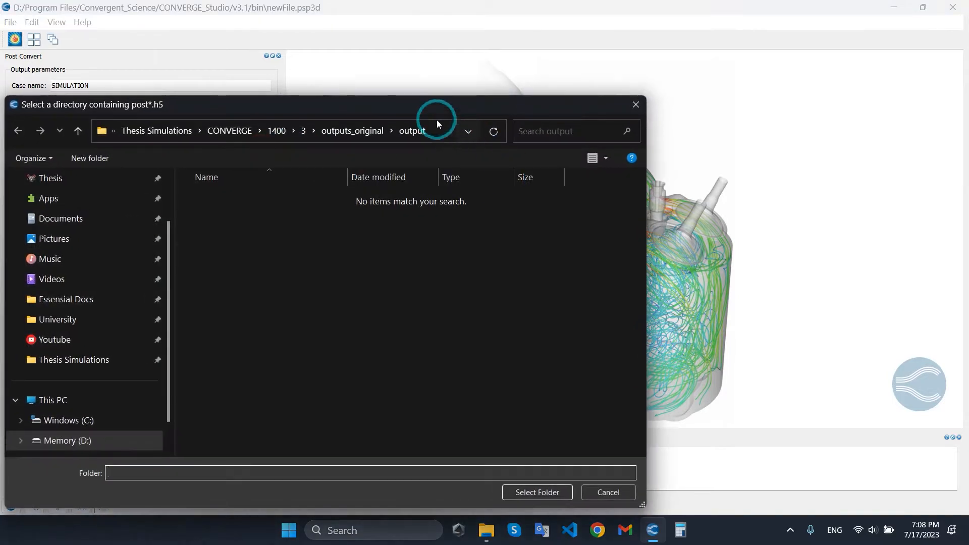
pyautogui.moveTo(437, 115); pyautogui.dragTo(603, 86)
pyautogui.click(253, 419)
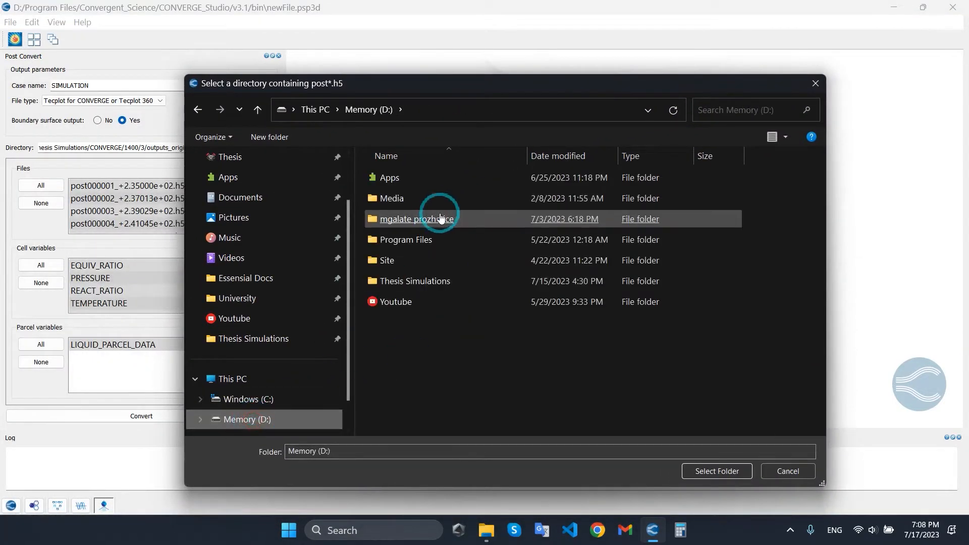
pyautogui.doubleClick(425, 239)
pyautogui.hotkey('alt', 'Left')
pyautogui.doubleClick(439, 264)
pyautogui.doubleClick(416, 220)
pyautogui.doubleClick(411, 199)
pyautogui.click(409, 222)
pyautogui.doubleClick(408, 222)
pyautogui.doubleClick(445, 202)
pyautogui.doubleClick(418, 208)
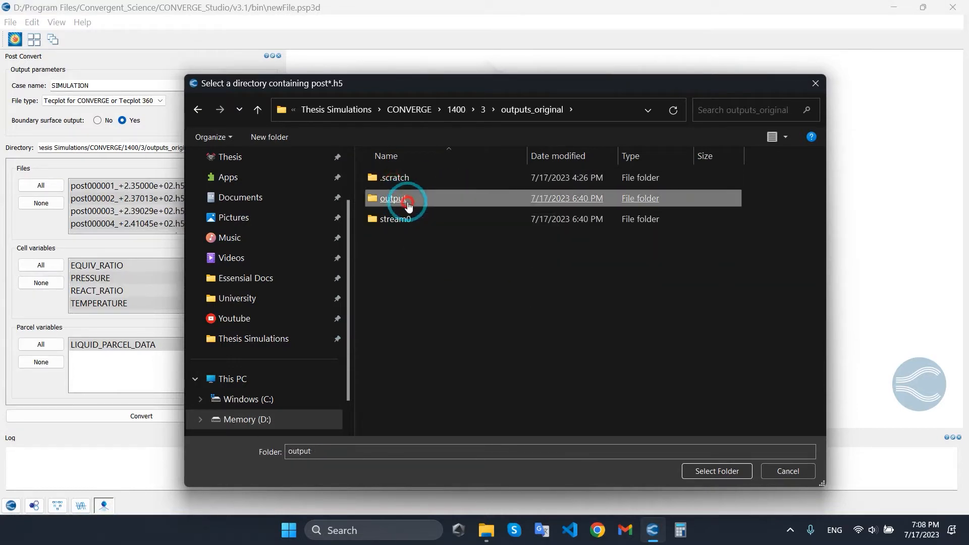
pyautogui.click(716, 471)
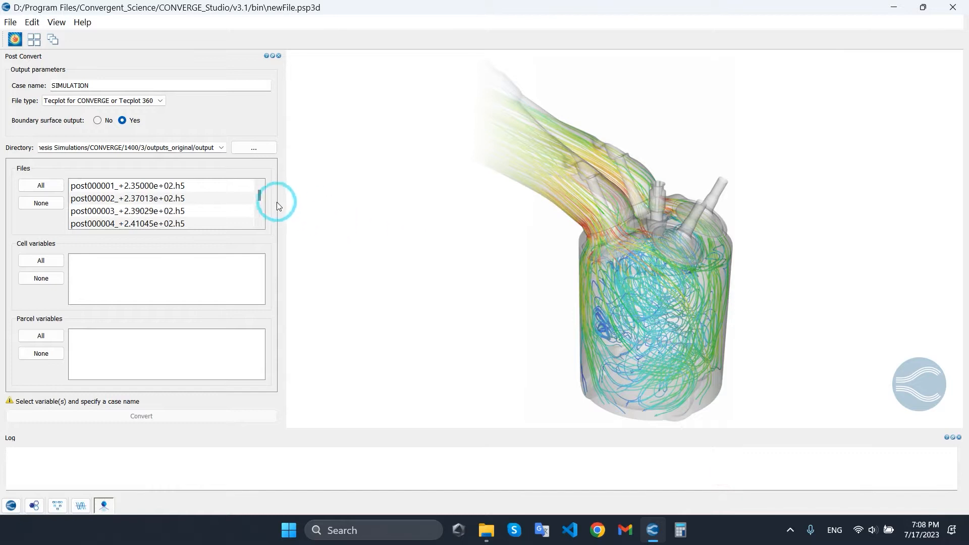
# Select all post files, all cell variables and LIQUID_PARCEL_DATA for conversion, keeping the Tecplot for CONVERGE or Tecplot 360 file type.
pyautogui.moveTo(257, 214); pyautogui.dragTo(253, 180)
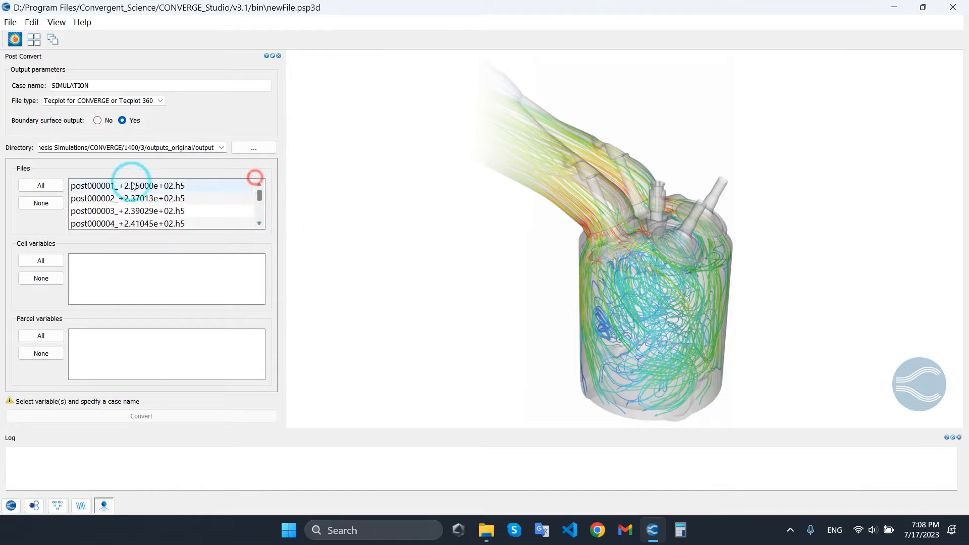
pyautogui.click(53, 185)
pyautogui.moveTo(262, 271); pyautogui.dragTo(260, 271)
pyautogui.click(135, 276)
pyautogui.click(124, 303)
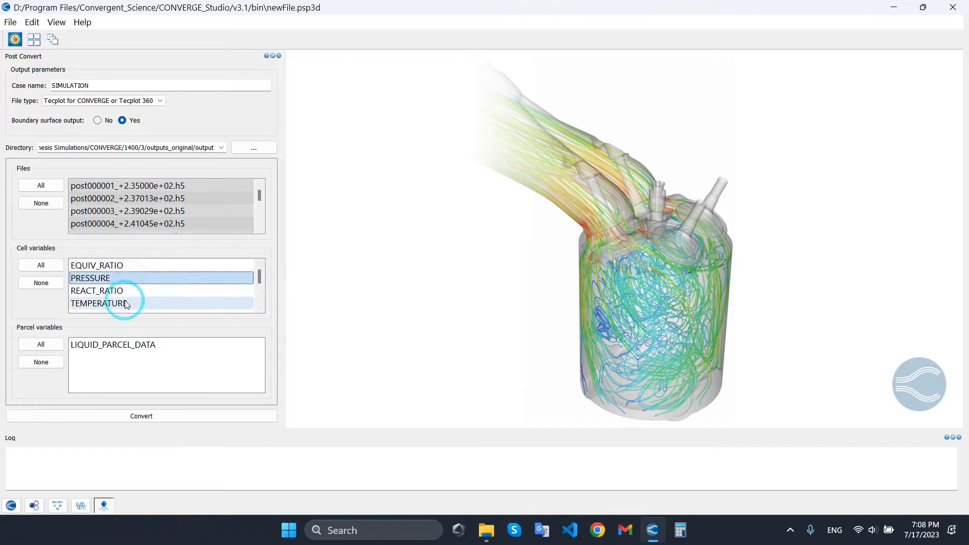
pyautogui.moveTo(259, 273); pyautogui.dragTo(276, 254)
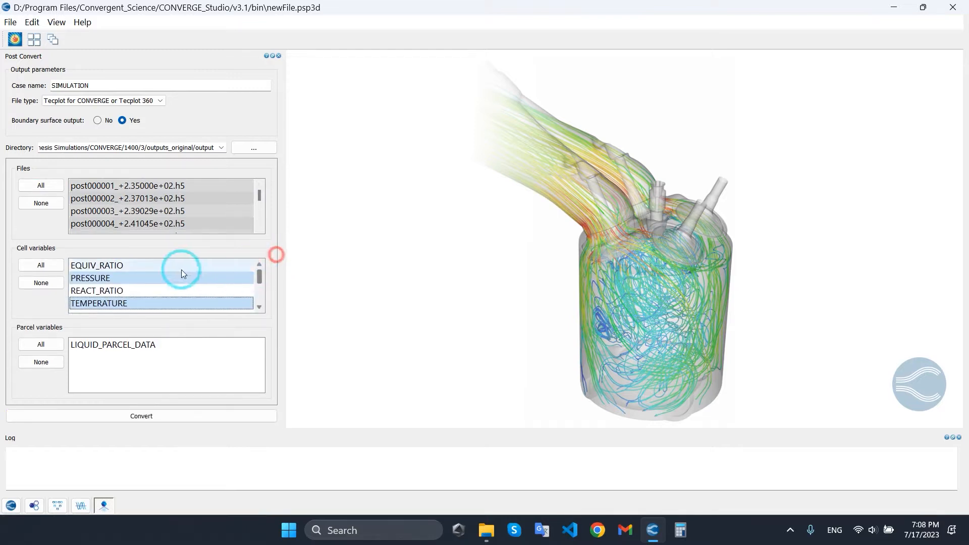
pyautogui.click(41, 265)
pyautogui.click(56, 345)
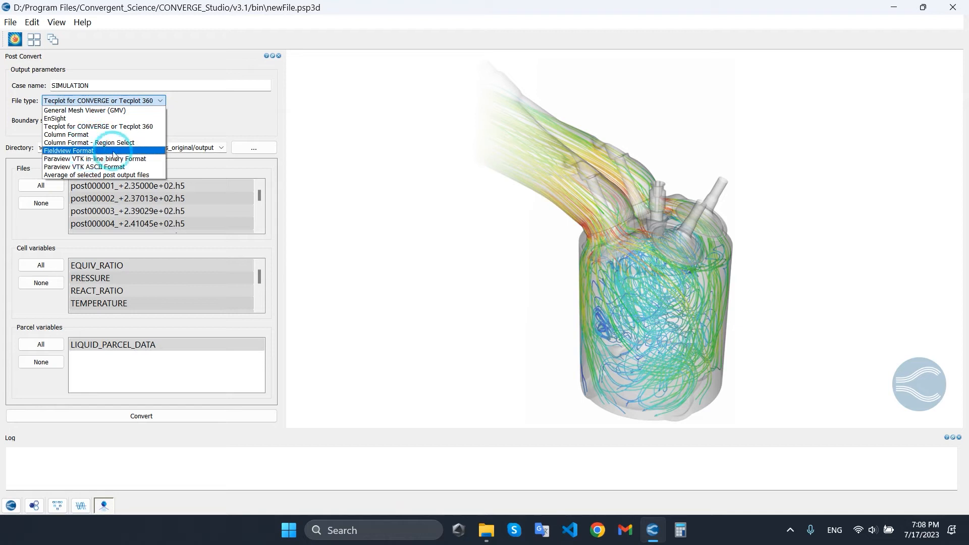
pyautogui.click(232, 130)
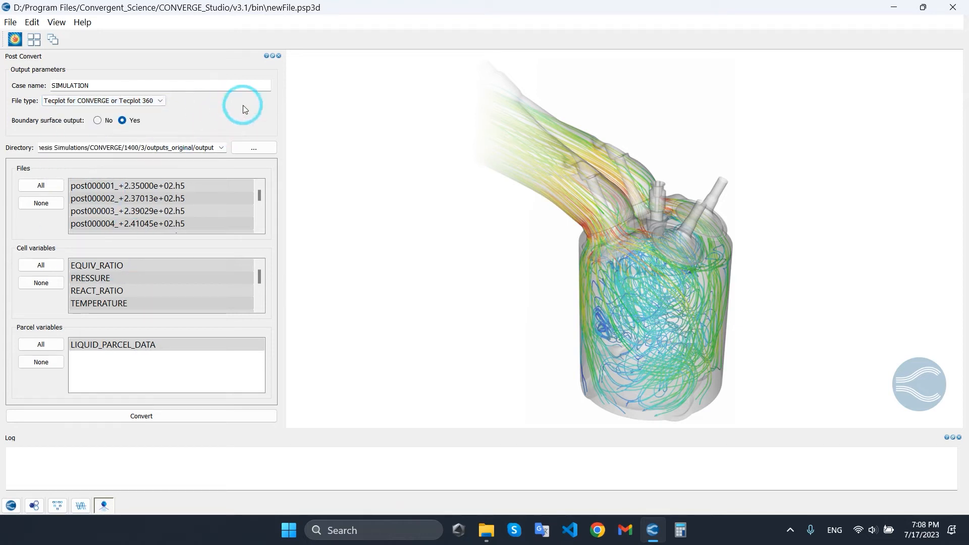
pyautogui.click(144, 421)
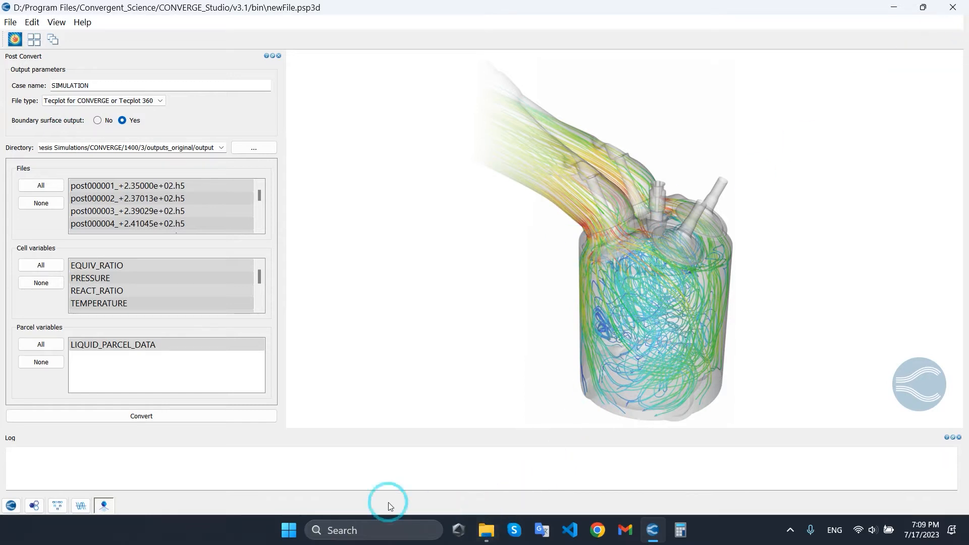
# Switch to Tecplot 360 EX and load all the post .h5 files from the 1400/3/outputs_original/output folder.
pyautogui.click(291, 529)
pyautogui.click(523, 171)
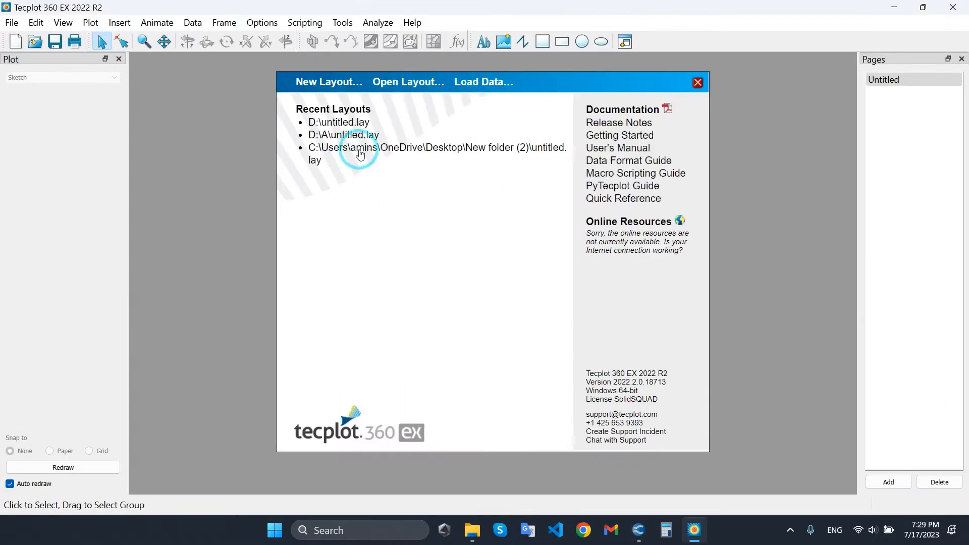
pyautogui.click(12, 22)
pyautogui.click(39, 124)
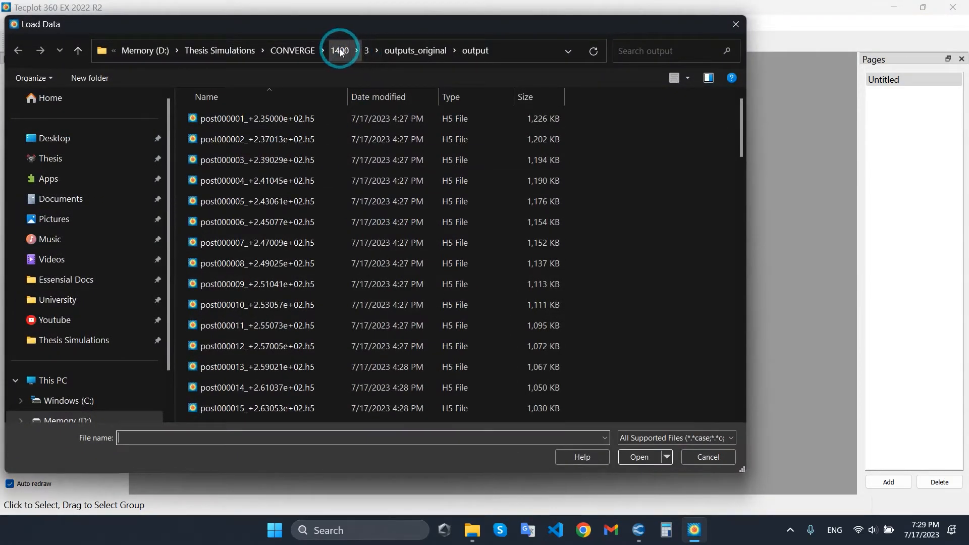
pyautogui.click(341, 51)
pyautogui.doubleClick(221, 158)
pyautogui.doubleClick(227, 119)
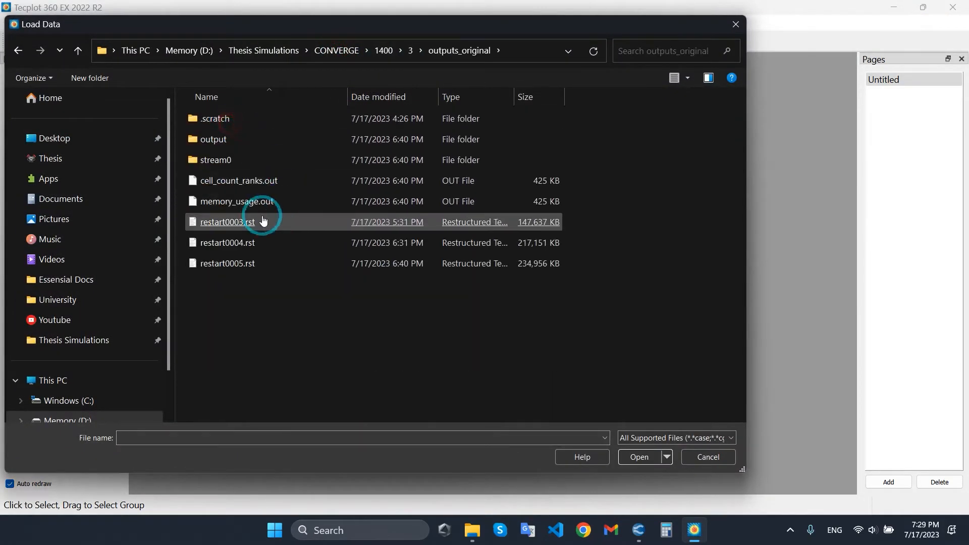
pyautogui.doubleClick(233, 146)
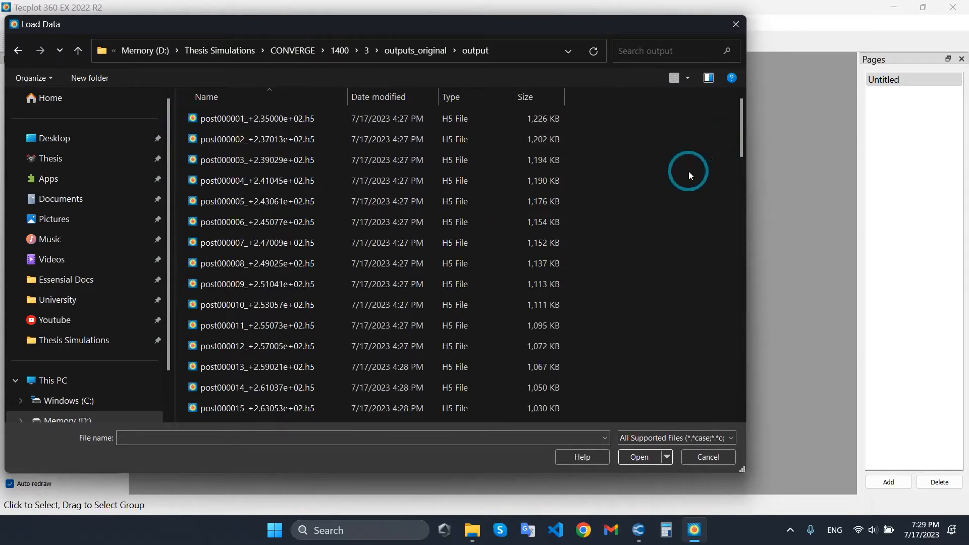
pyautogui.hotkey('ctrl', 'a')
pyautogui.moveTo(736, 126); pyautogui.dragTo(719, 419)
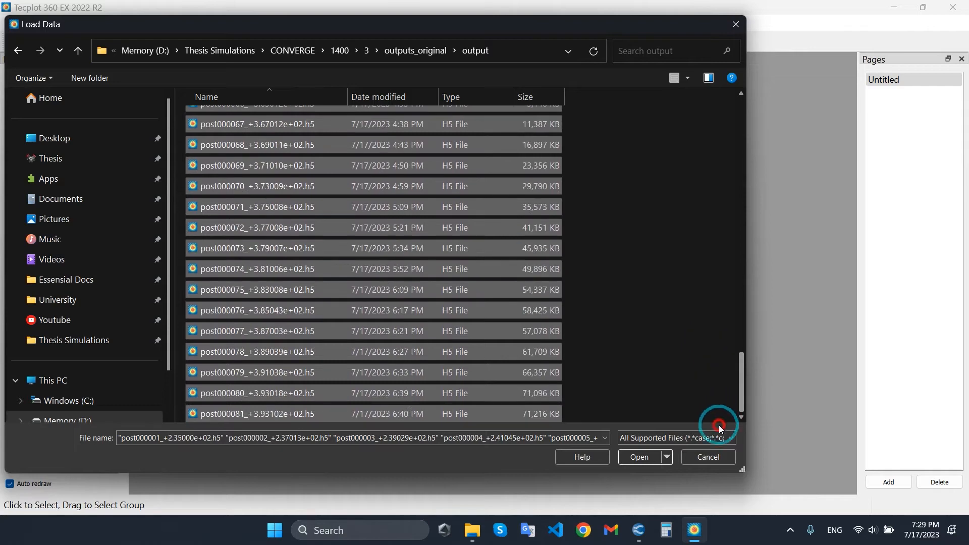
pyautogui.click(638, 457)
pyautogui.moveTo(496, 205); pyautogui.dragTo(457, 171)
pyautogui.moveTo(523, 278); pyautogui.dragTo(590, 360)
pyautogui.moveTo(582, 233); pyautogui.dragTo(583, 205)
pyautogui.click(448, 228)
pyautogui.click(461, 349)
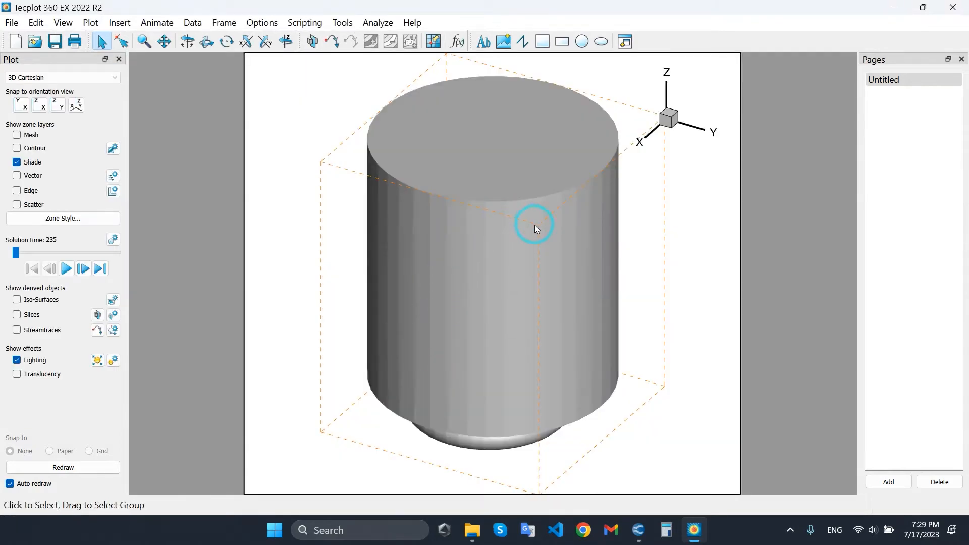
# Hide the 3D orientation axes and the dashed bounding box around the cylinder.
pyautogui.rightClick(669, 119)
pyautogui.click(712, 121)
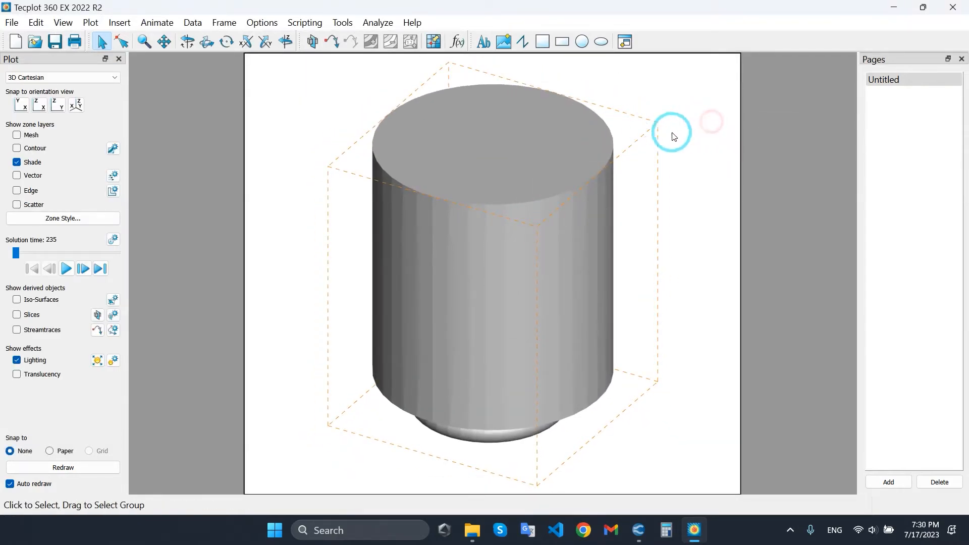
pyautogui.click(262, 23)
pyautogui.click(277, 67)
pyautogui.click(475, 225)
pyautogui.scroll(-1, 475, 196)
pyautogui.moveTo(475, 195); pyautogui.dragTo(474, 201, button='right')
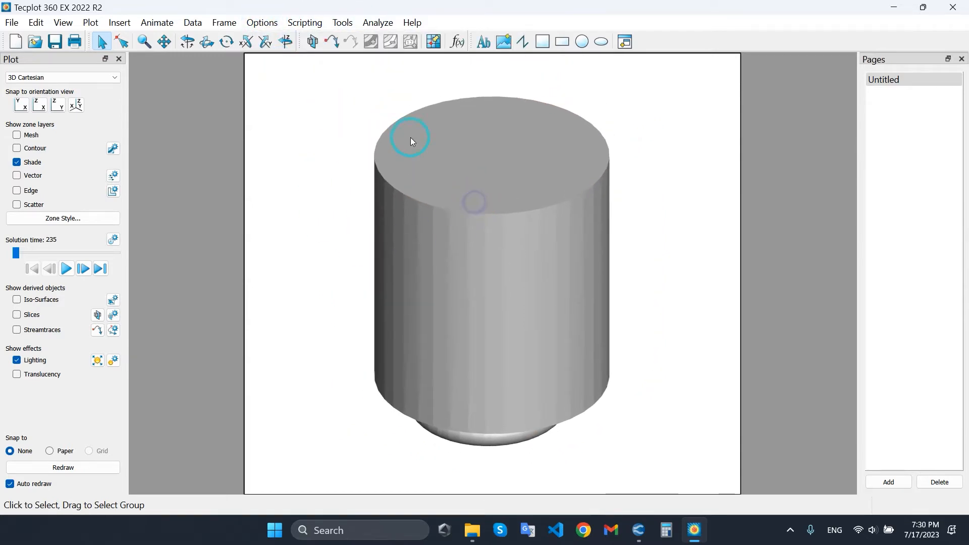
# Turn on contour coloring for the cylinder's head, side wall and bottom piston surface.
pyautogui.rightClick(472, 180)
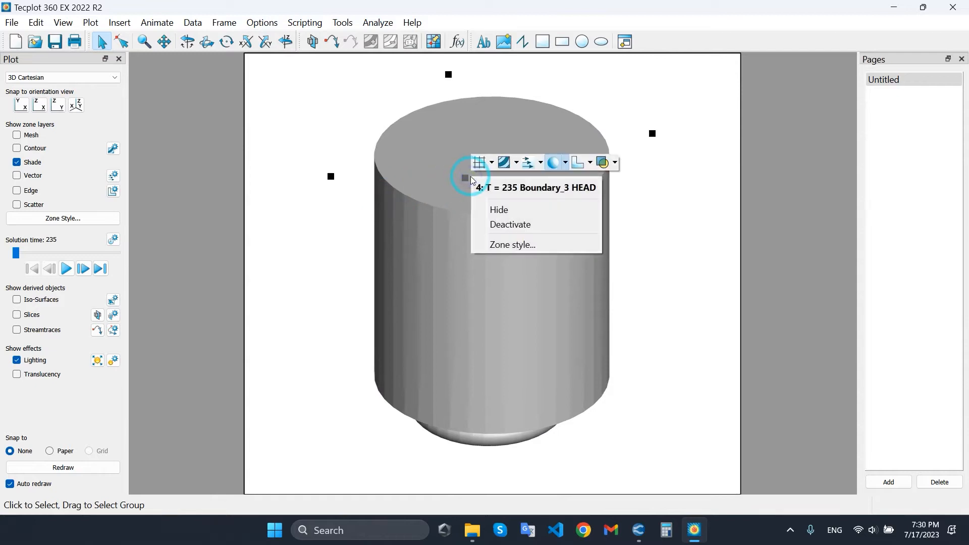
pyautogui.click(505, 164)
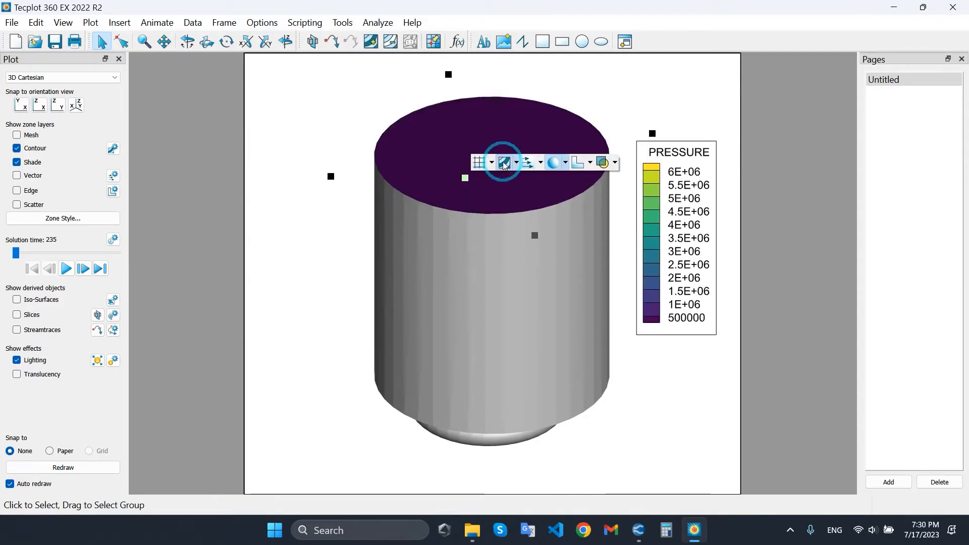
pyautogui.rightClick(495, 269)
pyautogui.click(528, 255)
pyautogui.rightClick(488, 444)
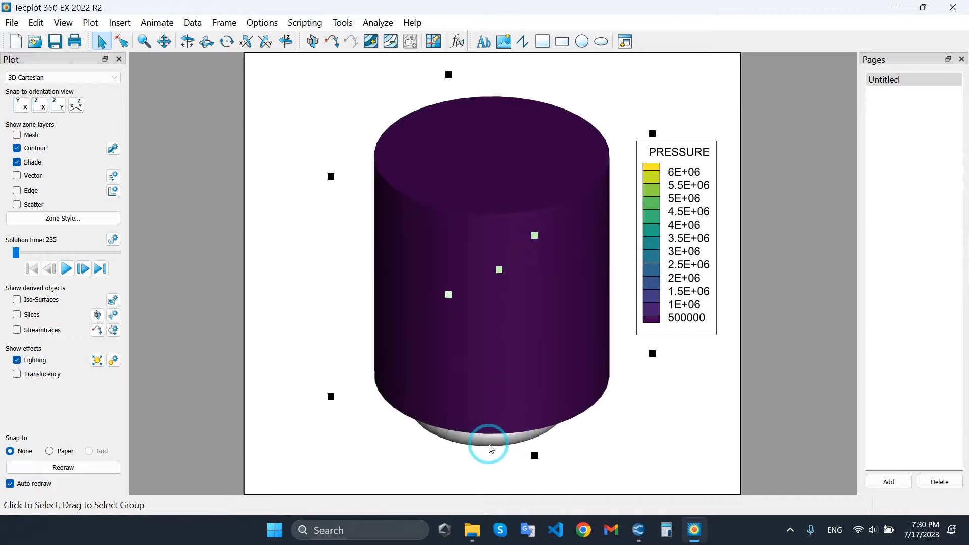
pyautogui.click(517, 426)
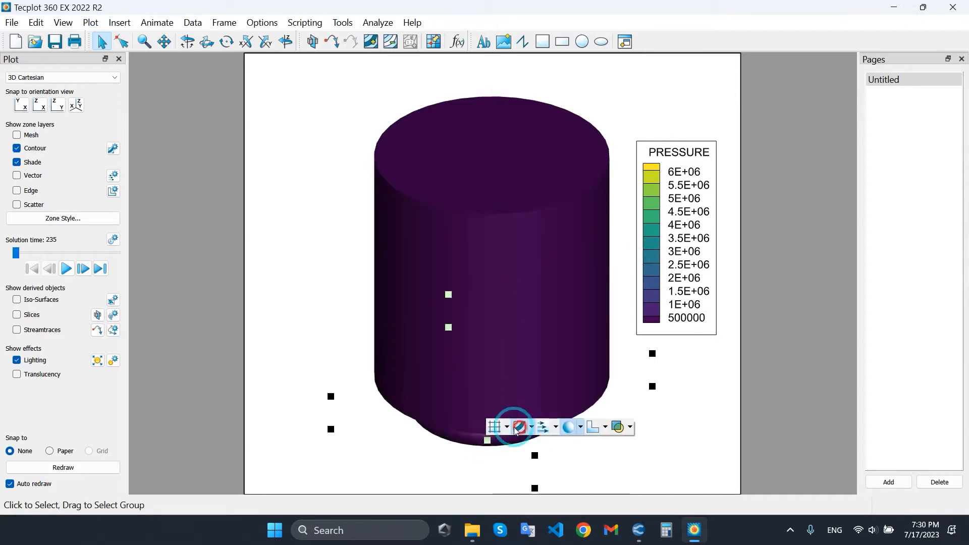
# Set the contour legend's number and header font sizes to 1.5 Frame%.
pyautogui.doubleClick(691, 170)
pyautogui.moveTo(504, 72); pyautogui.dragTo(155, 68)
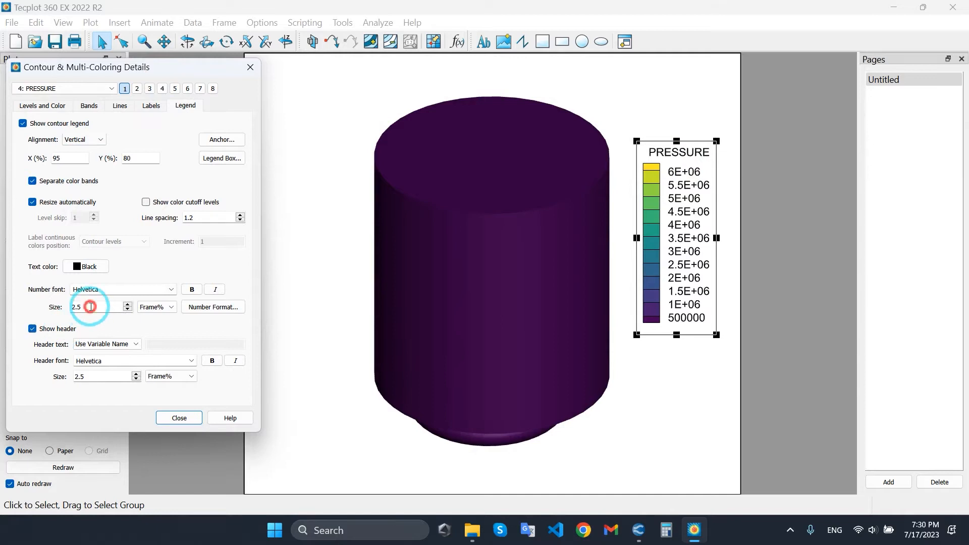
pyautogui.click(129, 310)
pyautogui.click(136, 379)
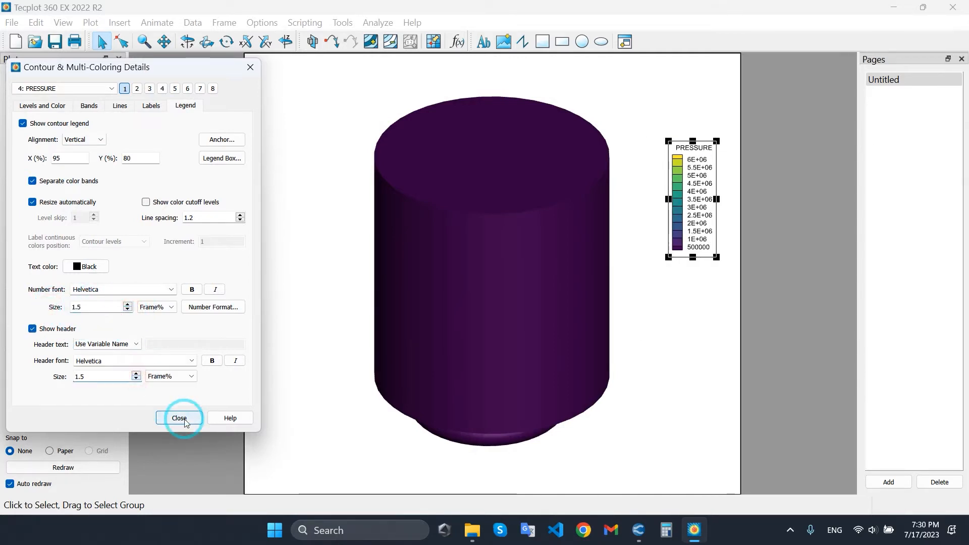
# Change the contour variable of group 1 to TEMPERATURE.
pyautogui.click(63, 133)
pyautogui.click(52, 109)
pyautogui.click(80, 89)
pyautogui.click(61, 132)
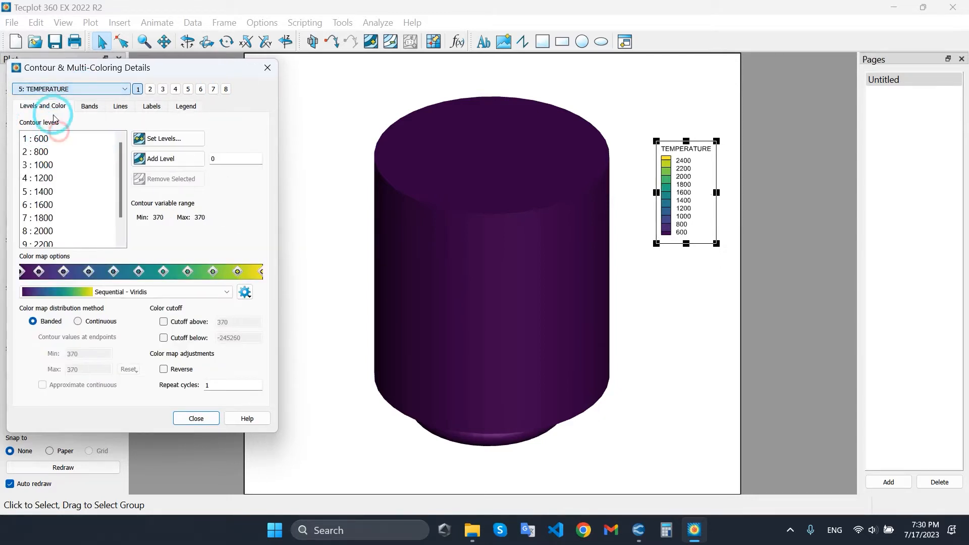
pyautogui.click(197, 156)
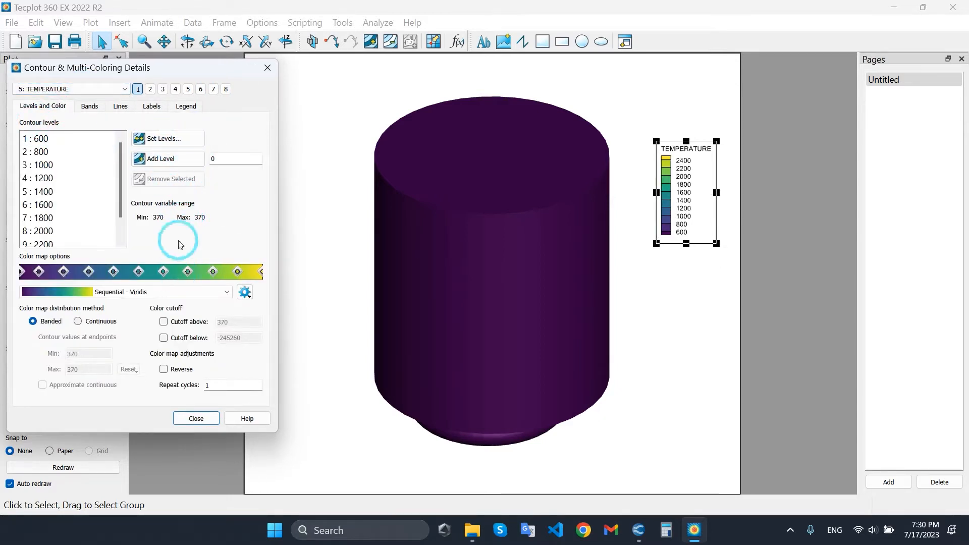
# Move the contour details dialog clear of the model and set the solution time to 383.008.
pyautogui.moveTo(157, 68); pyautogui.dragTo(847, 88)
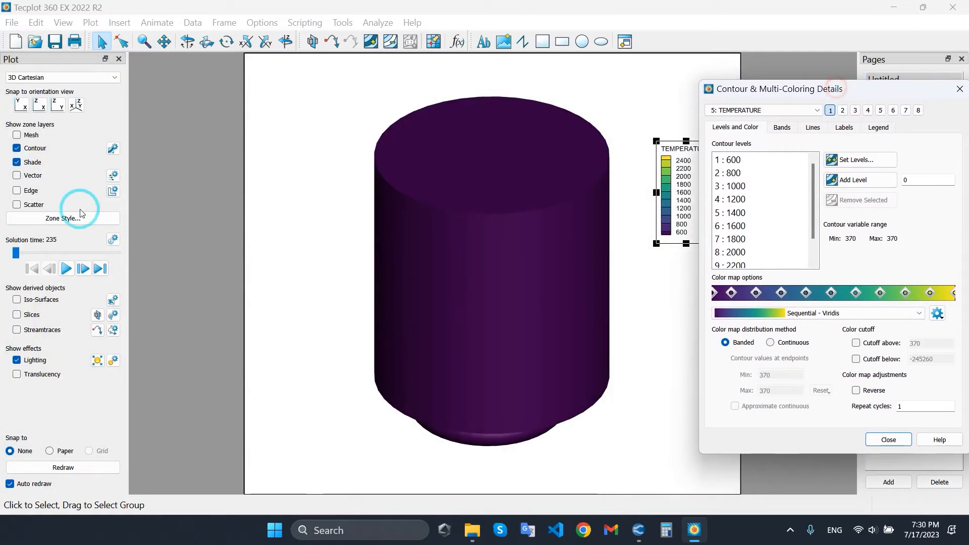
pyautogui.moveTo(16, 255); pyautogui.dragTo(107, 254)
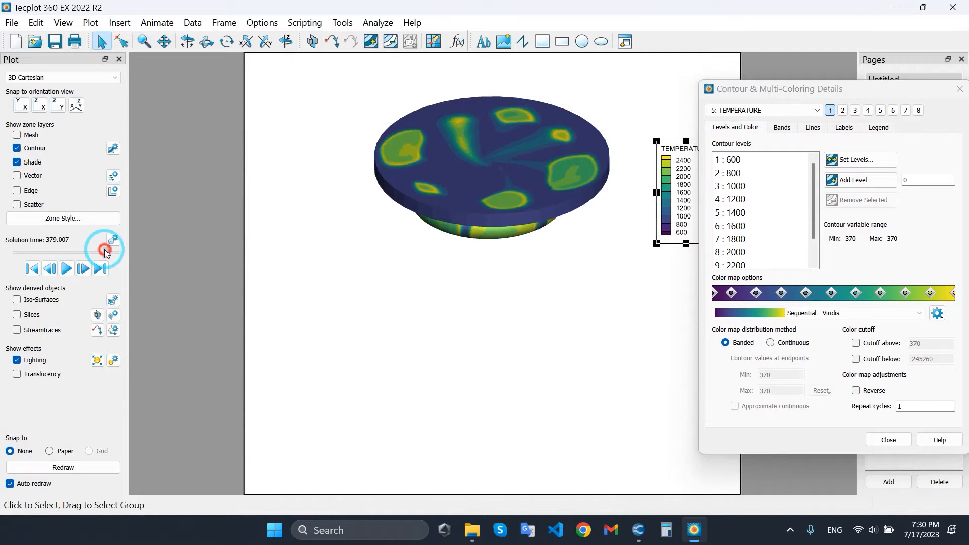
pyautogui.moveTo(107, 251); pyautogui.dragTo(108, 250)
pyautogui.moveTo(763, 100); pyautogui.dragTo(732, 121)
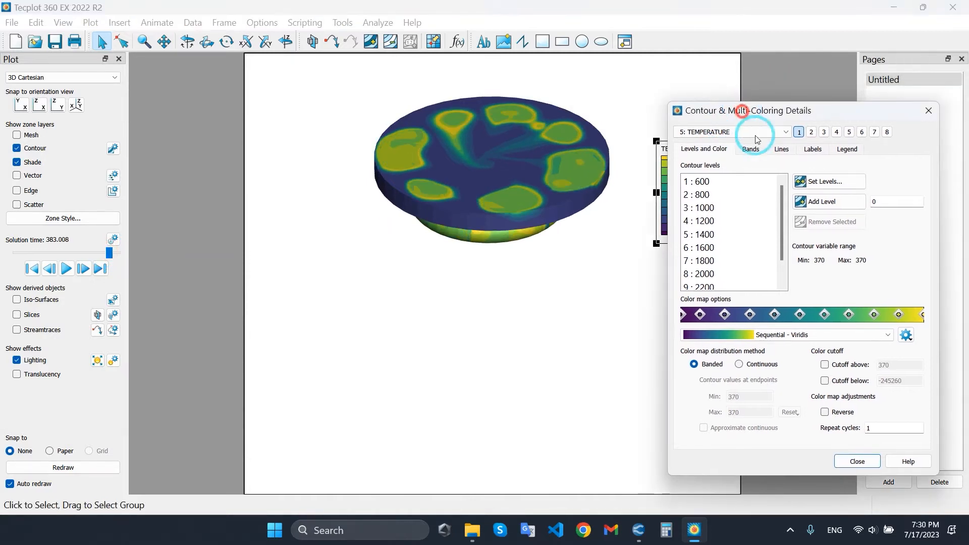
# Regenerate the temperature contour levels with 50 approximate nice-value levels and set the solution time to 393.102.
pyautogui.click(829, 181)
pyautogui.click(761, 230)
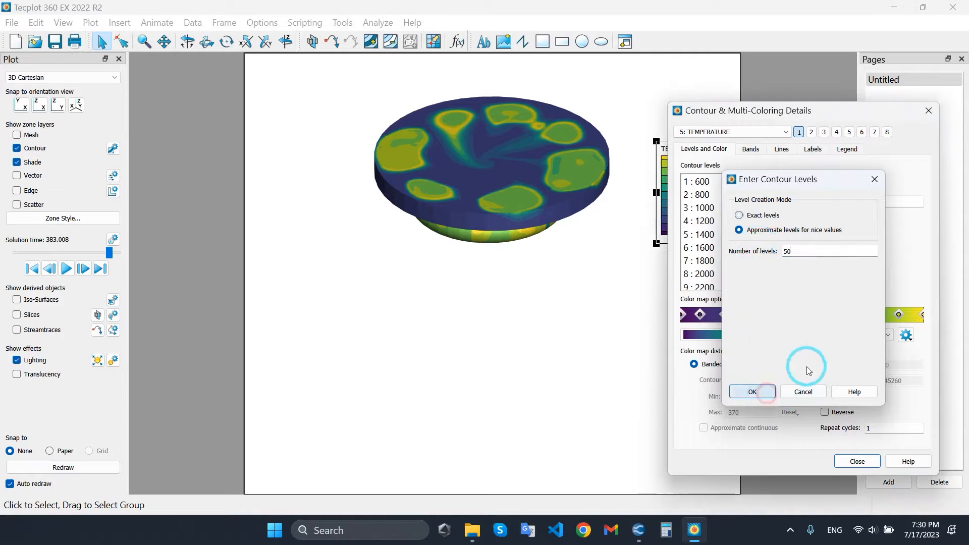
pyautogui.click(751, 392)
pyautogui.moveTo(109, 252)
pyautogui.mouseDown()
pyautogui.moveTo(56, 244)
pyautogui.moveTo(115, 249)
pyautogui.mouseUp()
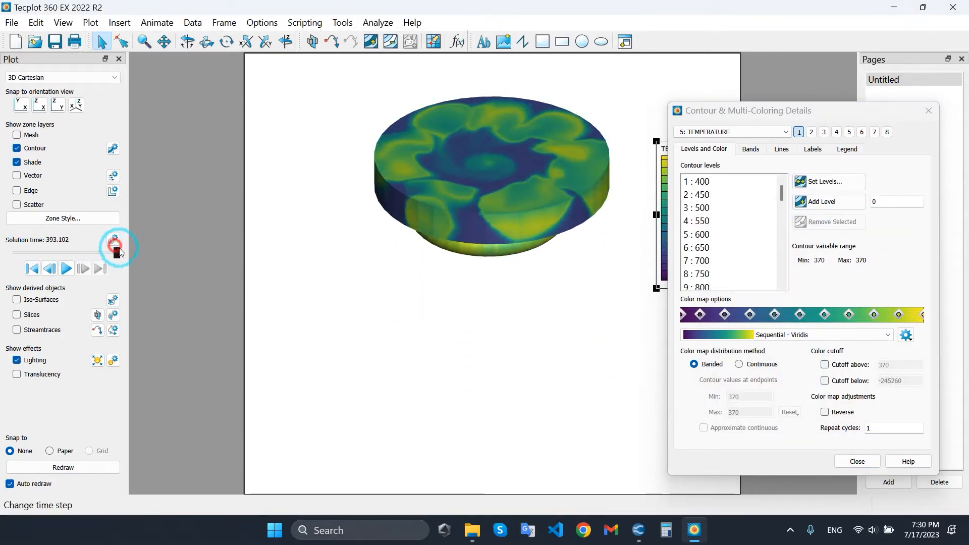
# Change the temperature contour's color map to Modified Rainbow - Dark ends.
pyautogui.moveTo(802, 107); pyautogui.dragTo(774, 103)
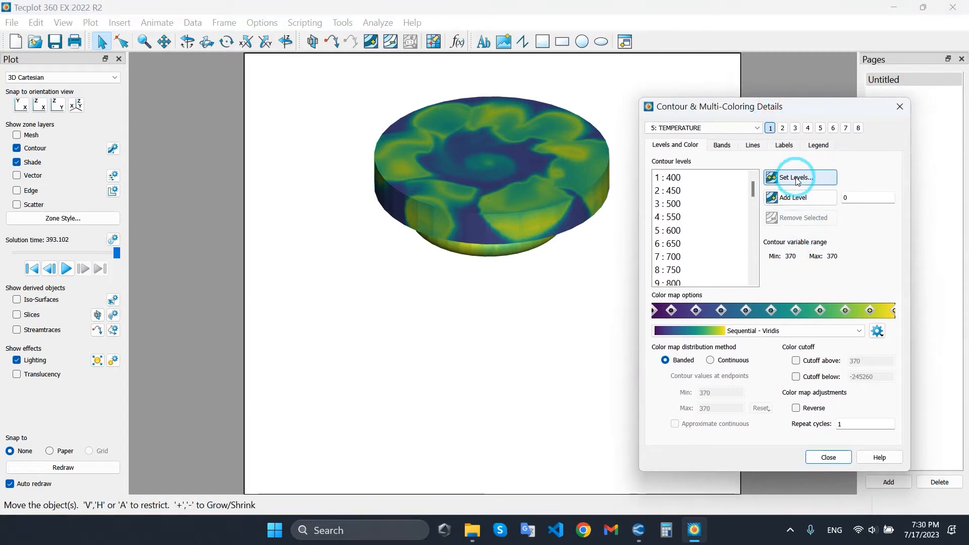
pyautogui.click(790, 331)
pyautogui.scroll(-2, 786, 409)
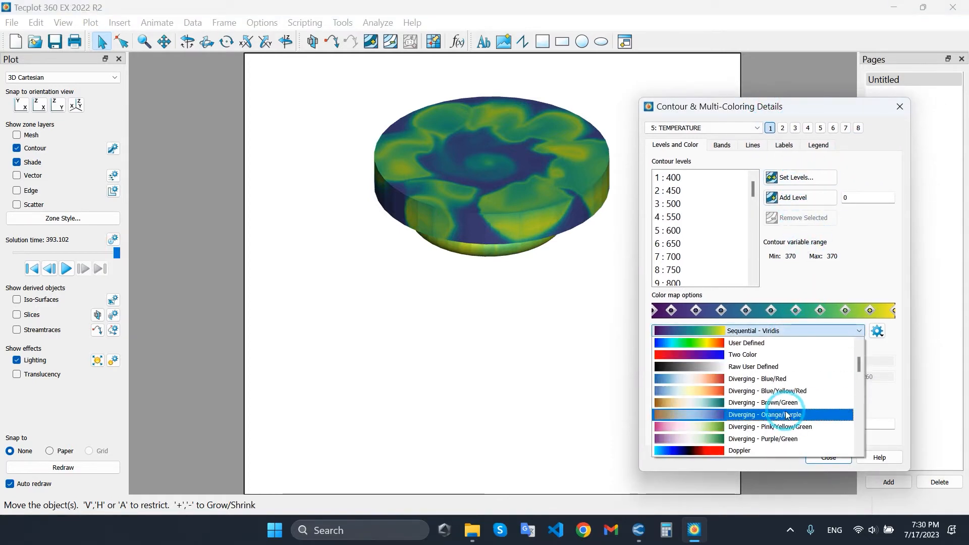
pyautogui.scroll(-3, 786, 414)
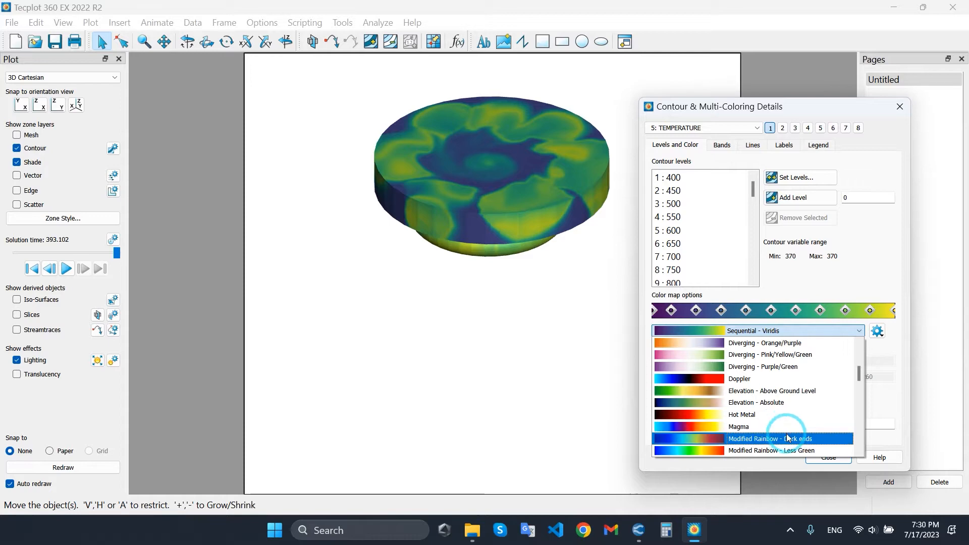
pyautogui.click(788, 437)
# Set the solution time back to 235 and close the contour details, keeping TEMPERATURE as the variable.
pyautogui.moveTo(117, 252); pyautogui.dragTo(15, 252)
pyautogui.moveTo(730, 103); pyautogui.dragTo(163, 68)
pyautogui.click(152, 93)
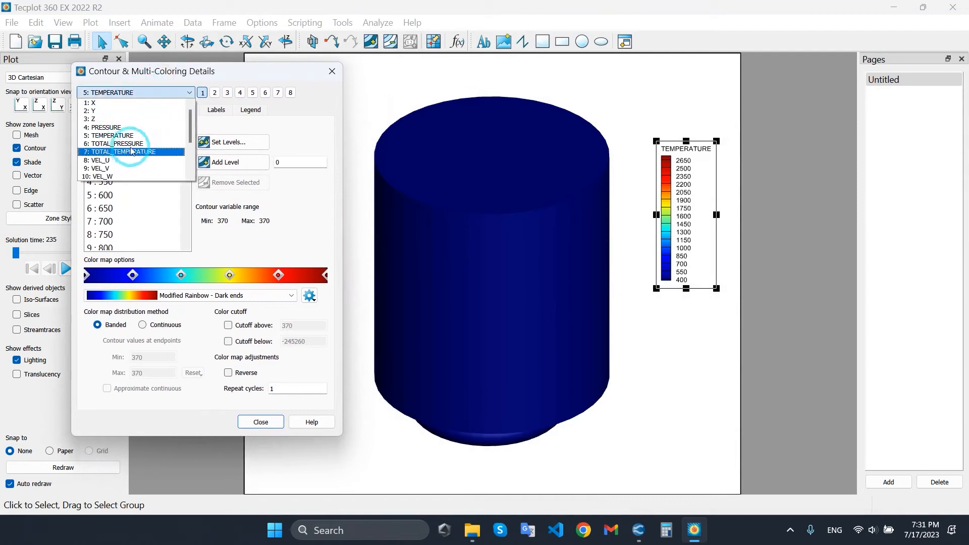
pyautogui.scroll(-3, 133, 166)
pyautogui.click(264, 423)
pyautogui.click(681, 337)
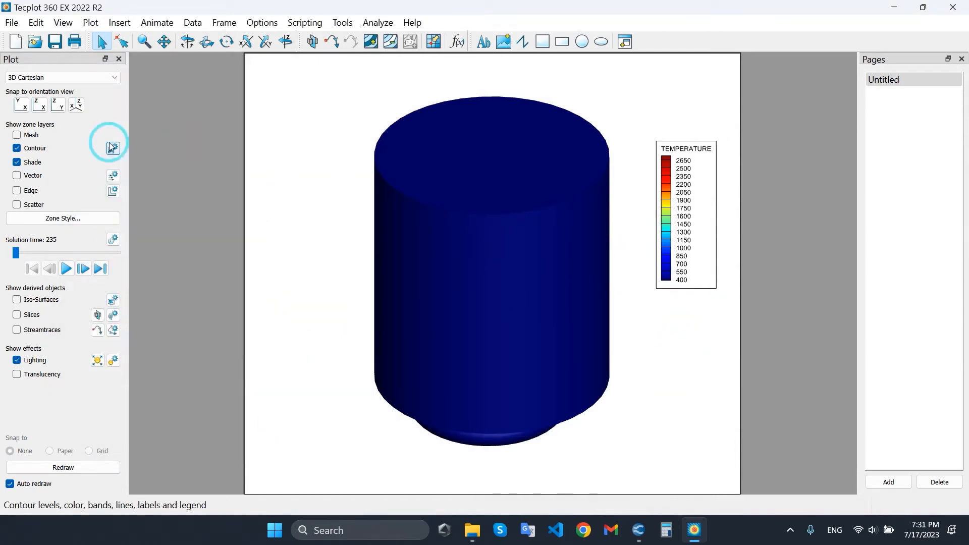
# Hide the contour layer, keep the surface shading on and turn on slices.
pyautogui.click(31, 148)
pyautogui.click(36, 163)
pyautogui.click(35, 162)
pyautogui.click(51, 318)
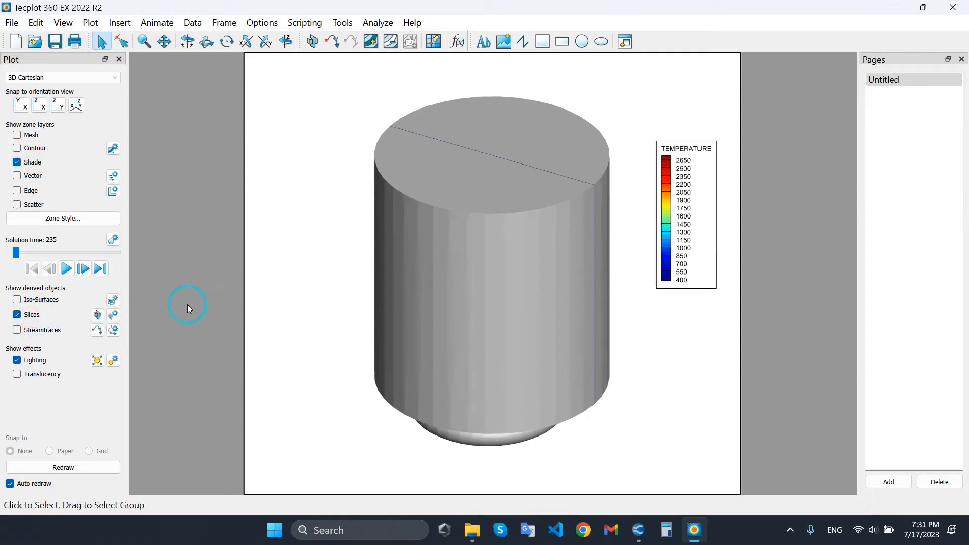
# Move the X-plane slice to about -0.0043 and hide the shaded surfaces so only the slice shows.
pyautogui.click(313, 43)
pyautogui.moveTo(480, 229); pyautogui.dragTo(568, 171)
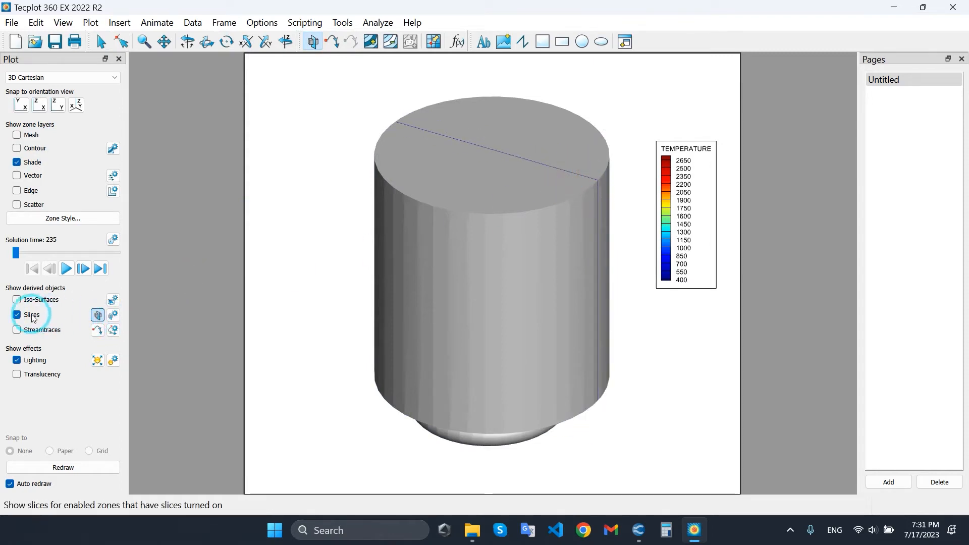
pyautogui.click(29, 162)
# Try Y-Planes and Z-Planes as the slice location and return it to X-Planes.
pyautogui.click(113, 315)
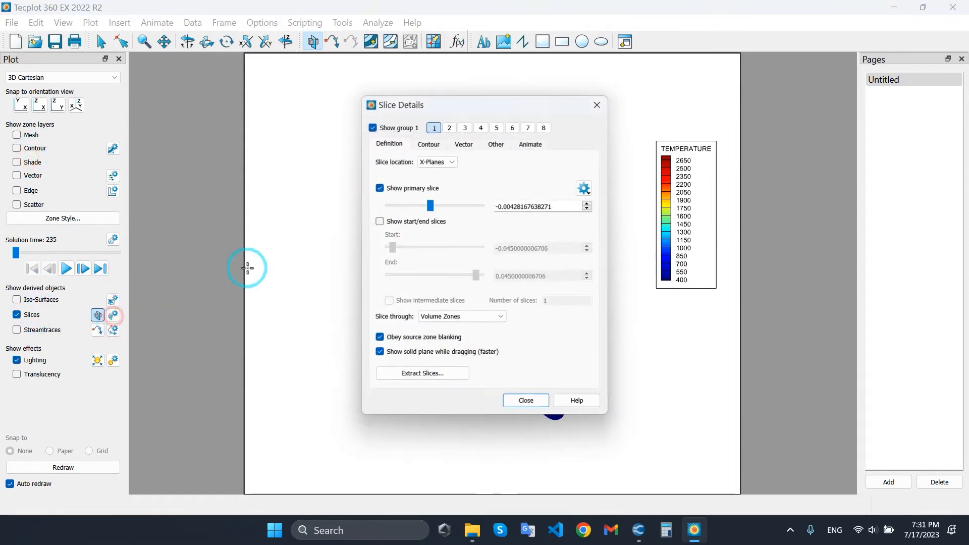
pyautogui.moveTo(458, 108); pyautogui.dragTo(144, 92)
pyautogui.click(132, 149)
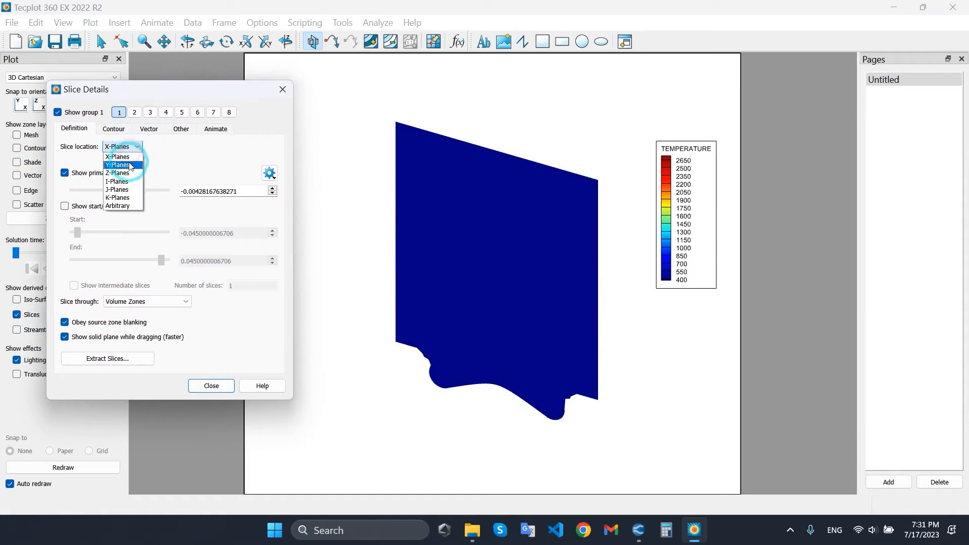
pyautogui.click(128, 164)
pyautogui.click(122, 148)
pyautogui.click(120, 172)
pyautogui.click(128, 147)
pyautogui.click(128, 165)
pyautogui.click(130, 149)
pyautogui.click(146, 156)
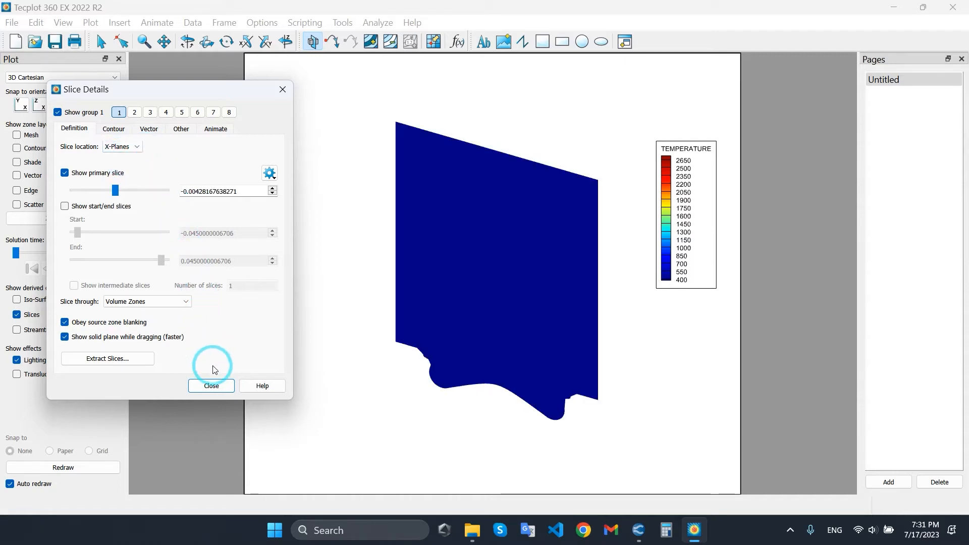
# Move the primary X-plane slice to about -0.0085, review its contour and vector options and close the slice details.
pyautogui.moveTo(115, 190)
pyautogui.mouseDown()
pyautogui.moveTo(93, 189)
pyautogui.moveTo(123, 189)
pyautogui.moveTo(112, 189)
pyautogui.mouseUp()
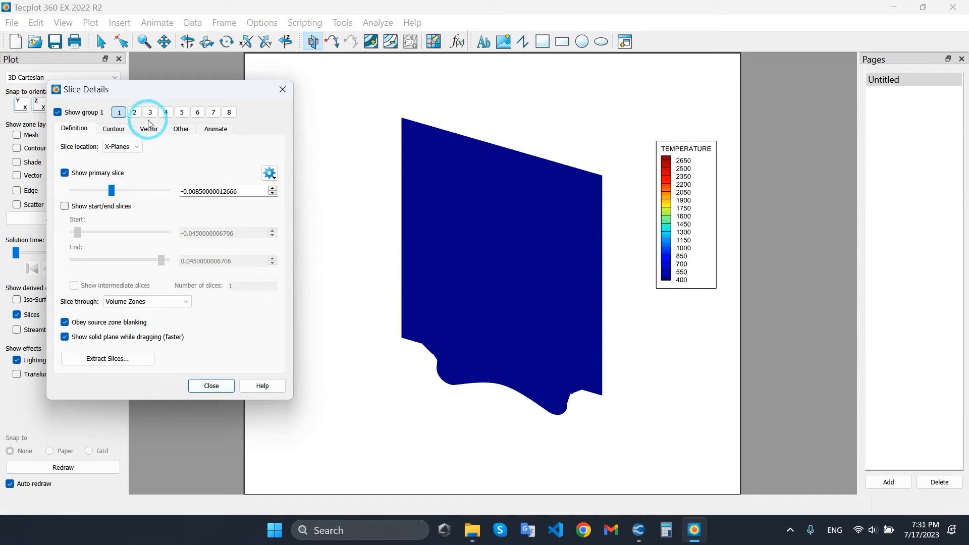
pyautogui.click(122, 132)
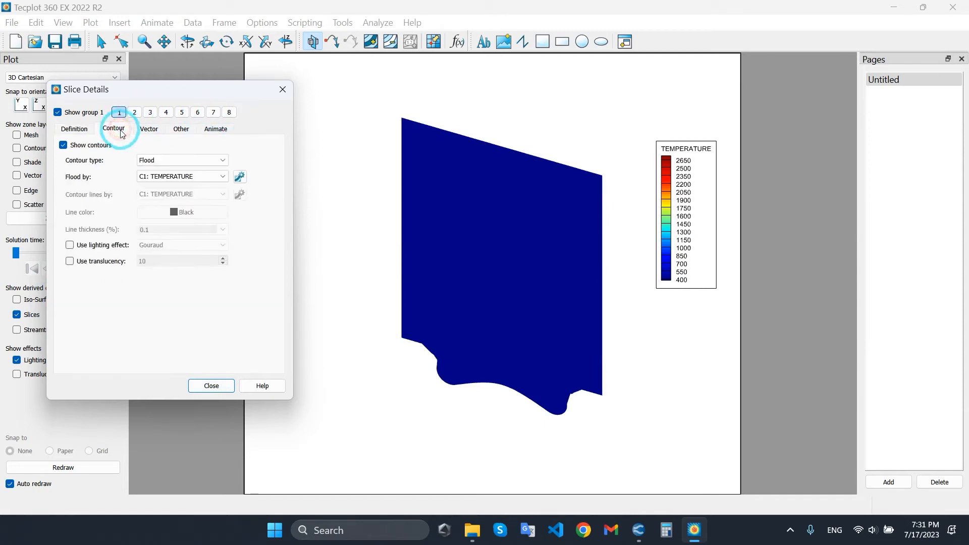
pyautogui.click(68, 129)
pyautogui.click(149, 129)
pyautogui.click(74, 129)
pyautogui.click(211, 386)
# Examine the X-plane slice's temperature head-on at several advanced solution times.
pyautogui.moveTo(17, 250); pyautogui.dragTo(109, 243)
pyautogui.click(60, 106)
pyautogui.scroll(4, 458, 216)
pyautogui.moveTo(470, 169); pyautogui.dragTo(436, 217, button='right')
pyautogui.moveTo(110, 251)
pyautogui.mouseDown()
pyautogui.moveTo(122, 251)
pyautogui.moveTo(98, 253)
pyautogui.mouseUp()
# Switch the slice location to Y-Planes, view the slice head-on and set the solution time to 393.102.
pyautogui.click(113, 315)
pyautogui.click(128, 150)
pyautogui.click(125, 157)
pyautogui.click(210, 385)
pyautogui.click(54, 108)
pyautogui.click(448, 175)
pyautogui.moveTo(97, 248); pyautogui.dragTo(123, 240)
pyautogui.click(468, 243)
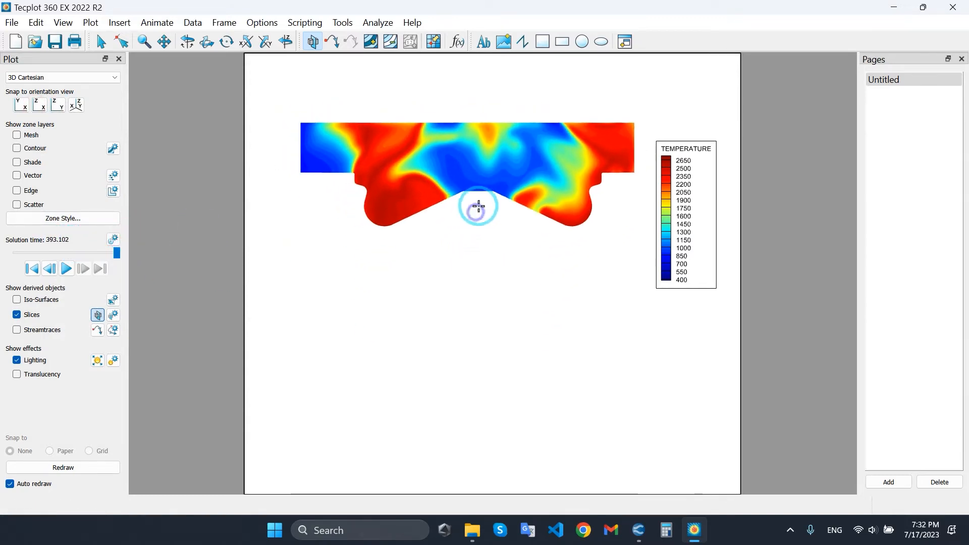
# Restore the isometric view and change the slice location back to X-Planes.
pyautogui.click(76, 104)
pyautogui.click(472, 255)
pyautogui.click(110, 319)
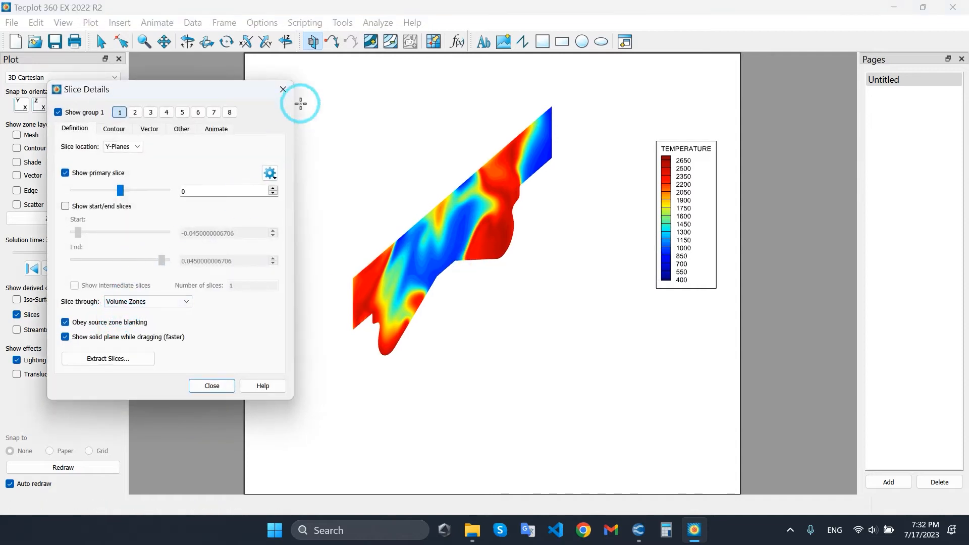
pyautogui.click(123, 146)
pyautogui.moveTo(436, 281); pyautogui.dragTo(510, 151, button='middle')
pyautogui.moveTo(506, 196); pyautogui.dragTo(480, 208, button='right')
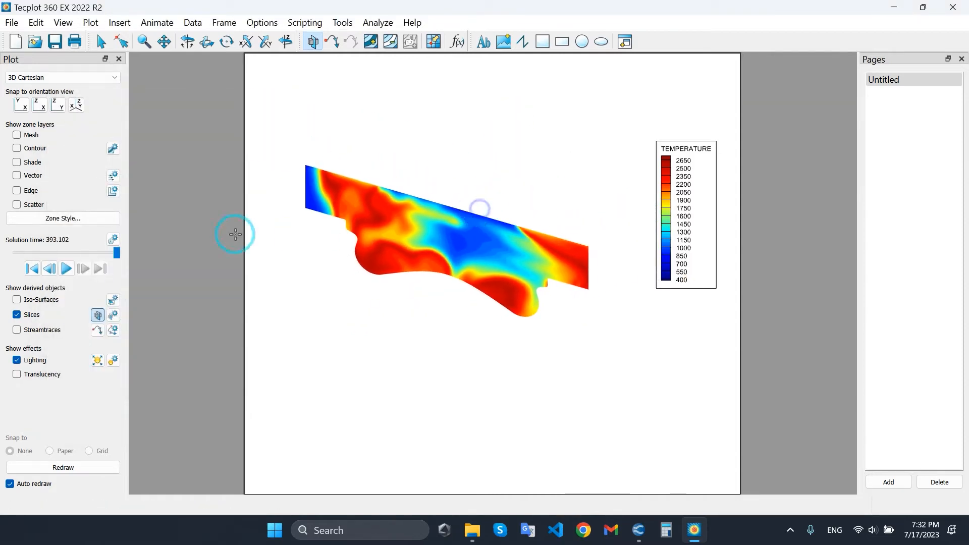
# Show start and end slices, with the start at about -0.05 and the end at about -0.0085.
pyautogui.click(120, 316)
pyautogui.click(102, 210)
pyautogui.moveTo(77, 232); pyautogui.dragTo(20, 237)
pyautogui.moveTo(161, 261); pyautogui.dragTo(112, 261)
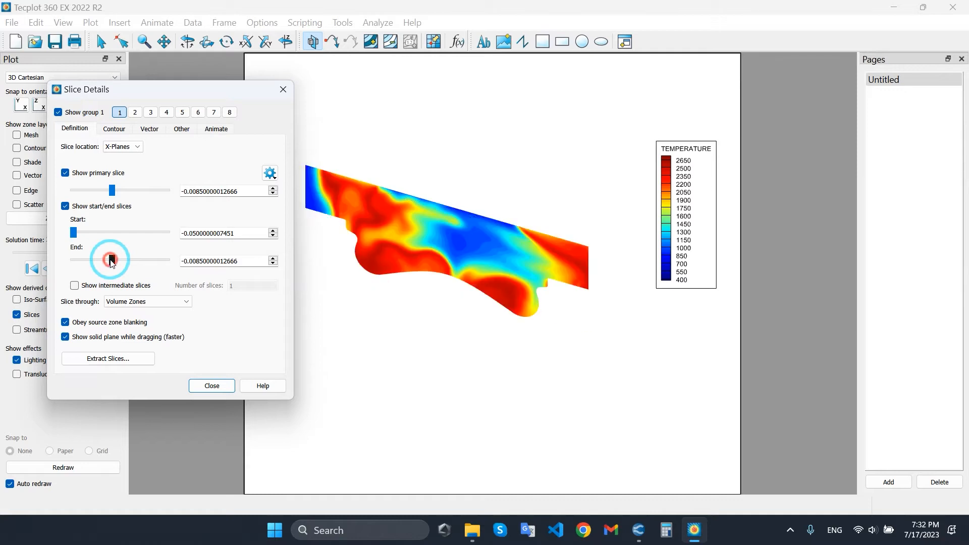
# Show 100 intermediate slices between the start and end slices.
pyautogui.click(126, 287)
pyautogui.click(231, 287)
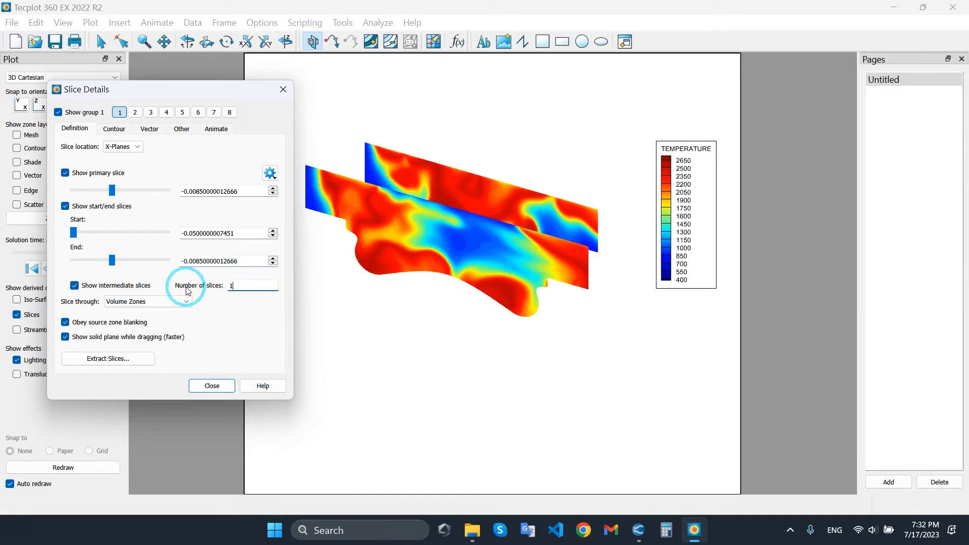
pyautogui.write('100')
pyautogui.press('Return')
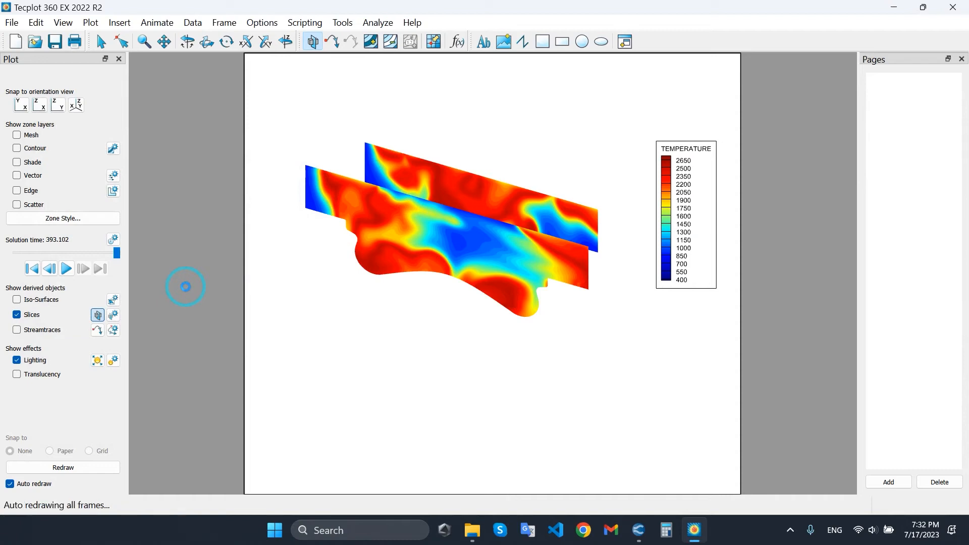
# Examine the stacked slices' temperature at solution times 383.008 and 393.018.
pyautogui.moveTo(391, 244); pyautogui.dragTo(406, 260)
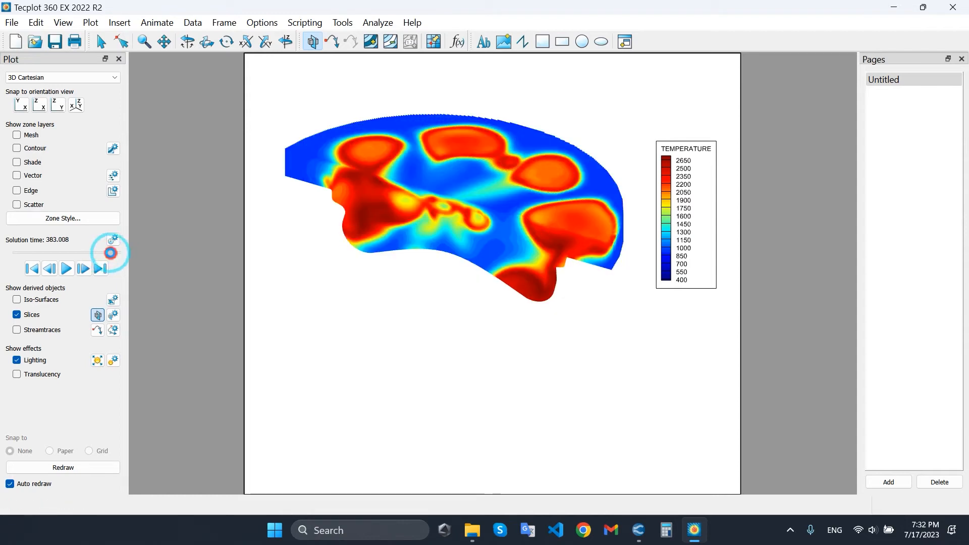
pyautogui.moveTo(424, 213); pyautogui.dragTo(445, 129, button='middle')
pyautogui.moveTo(447, 141); pyautogui.dragTo(453, 130, button='right')
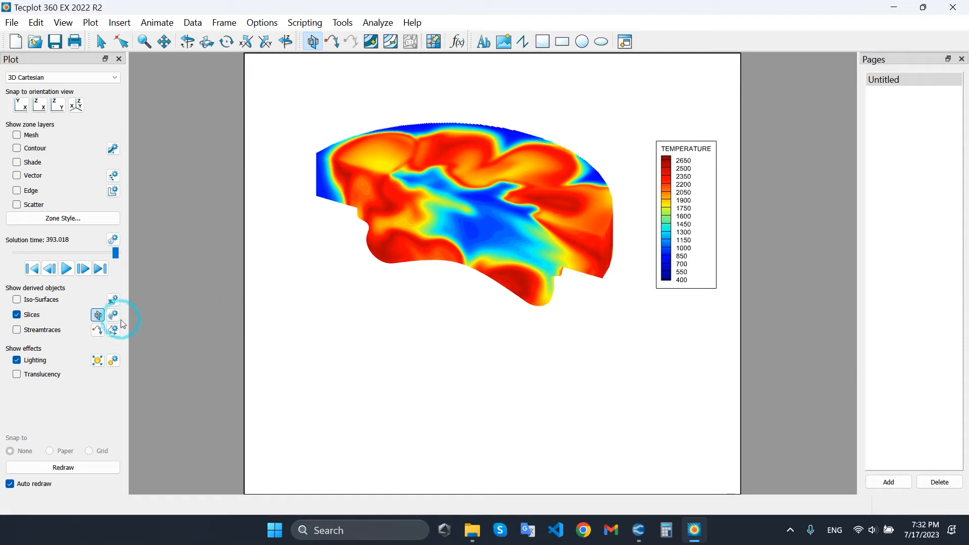
# Hide the intermediate slices and view the remaining X-plane slices head-on.
pyautogui.click(119, 318)
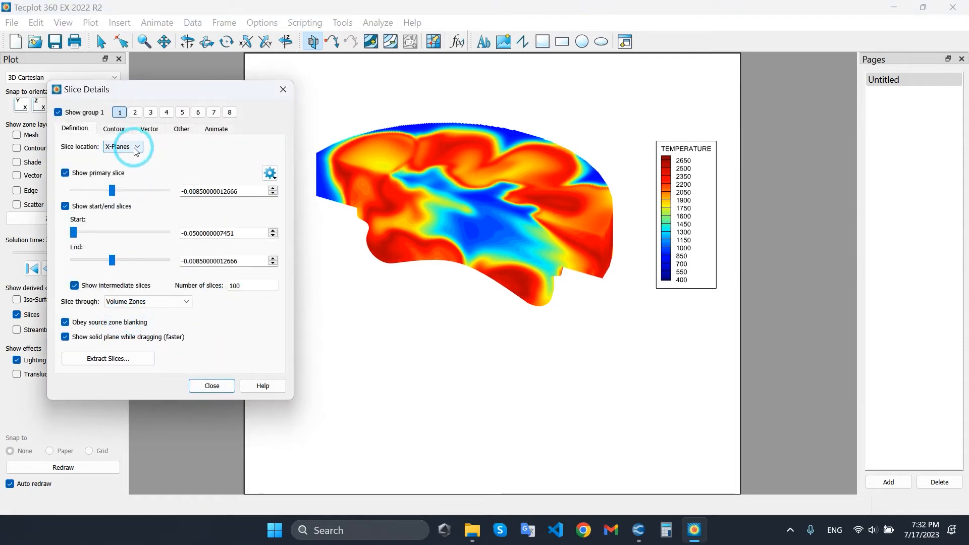
pyautogui.click(75, 285)
pyautogui.click(211, 386)
pyautogui.click(58, 105)
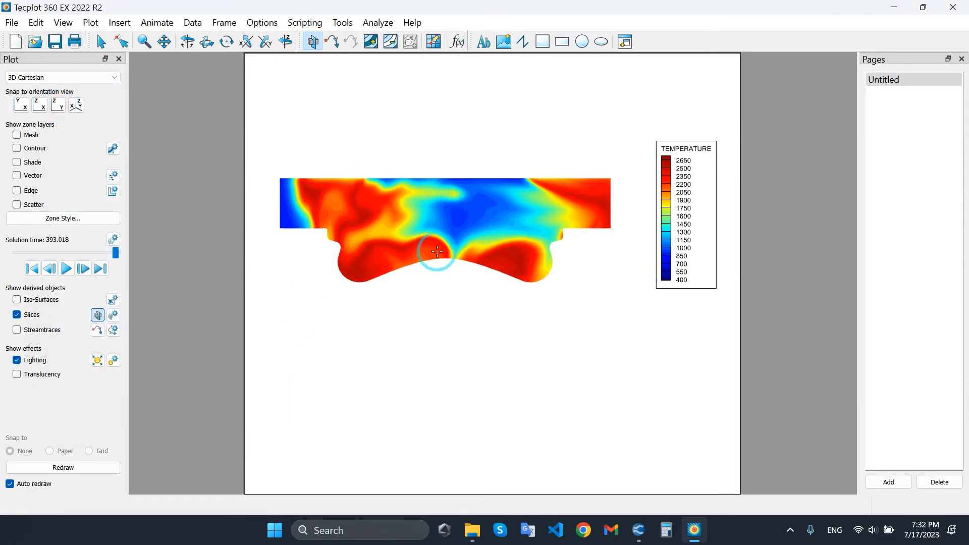
pyautogui.moveTo(433, 256); pyautogui.dragTo(449, 260, button='right')
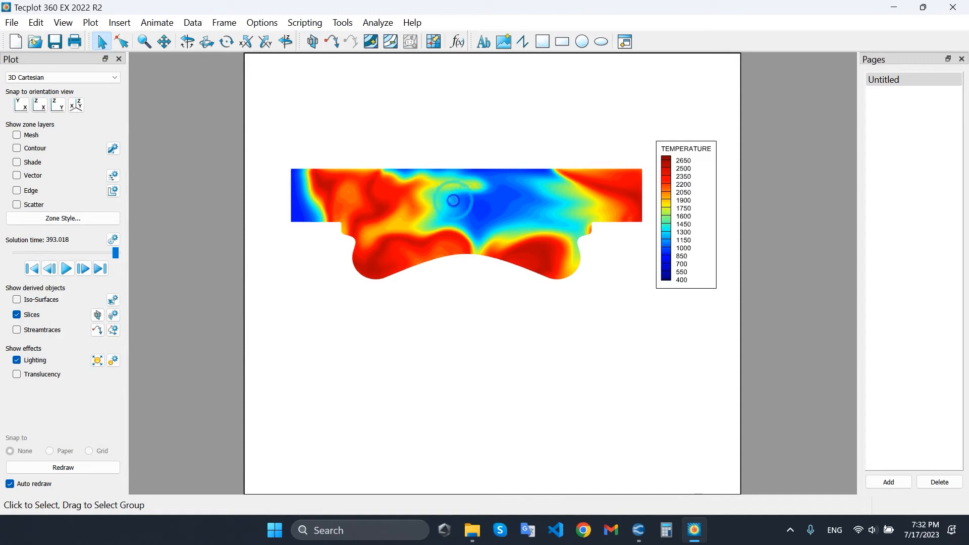
# Replace the slice's contour flood with its mesh lines and set the solution time to 371.01.
pyautogui.rightClick(454, 204)
pyautogui.click(488, 188)
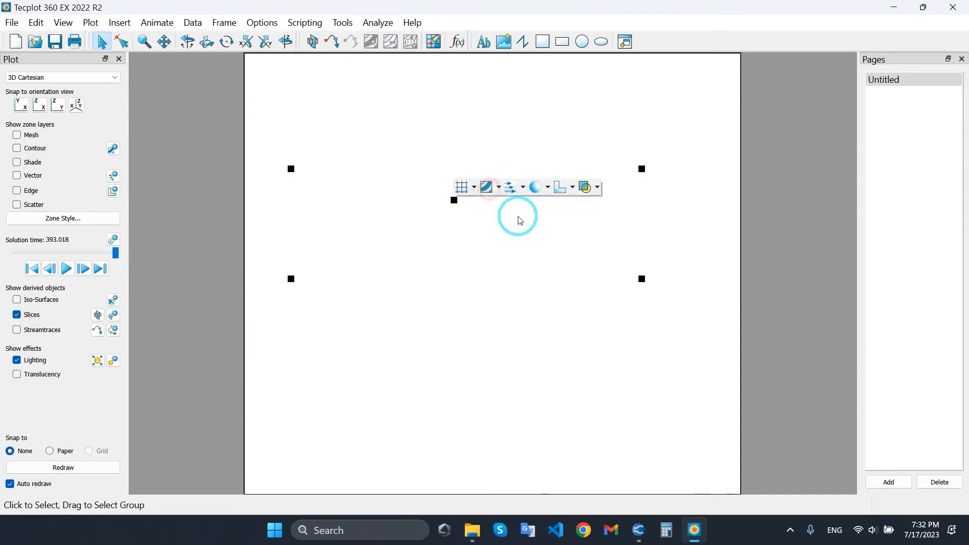
pyautogui.click(460, 188)
pyautogui.click(471, 353)
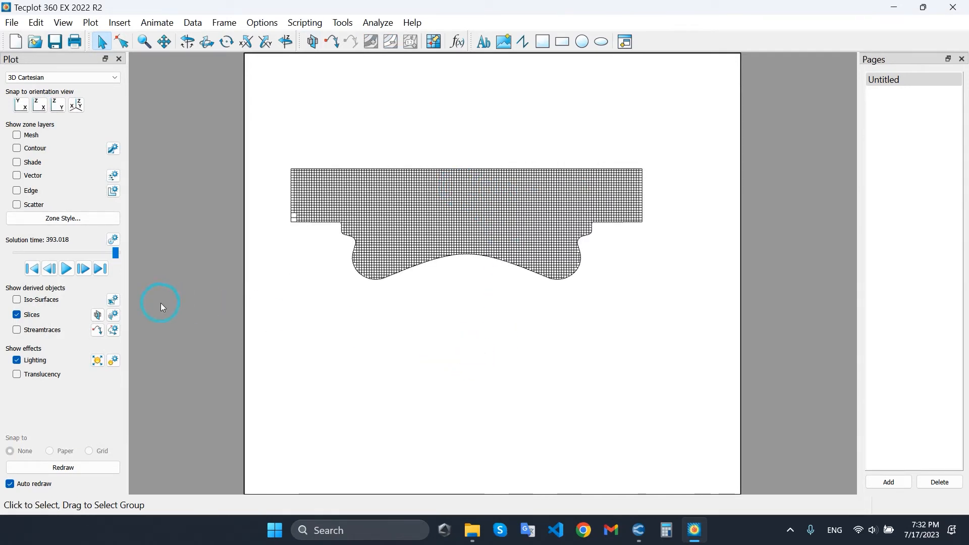
pyautogui.moveTo(116, 253)
pyautogui.mouseDown()
pyautogui.moveTo(7, 255)
pyautogui.moveTo(102, 253)
pyautogui.mouseUp()
# Shift the primary X-plane slice in the positive X direction and set the solution time to 307.069.
pyautogui.click(114, 315)
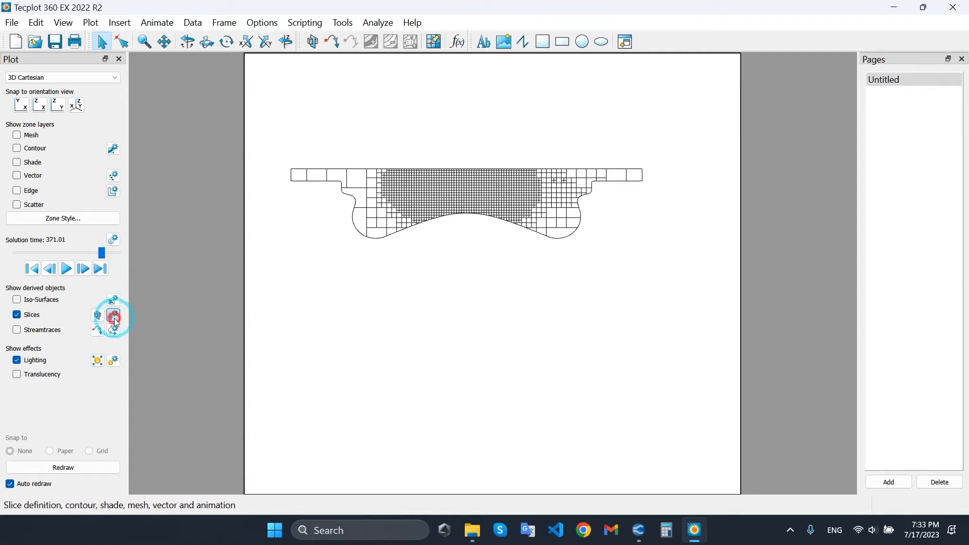
pyautogui.click(127, 191)
pyautogui.moveTo(111, 195); pyautogui.dragTo(128, 190)
pyautogui.click(220, 382)
pyautogui.moveTo(101, 253); pyautogui.dragTo(64, 219)
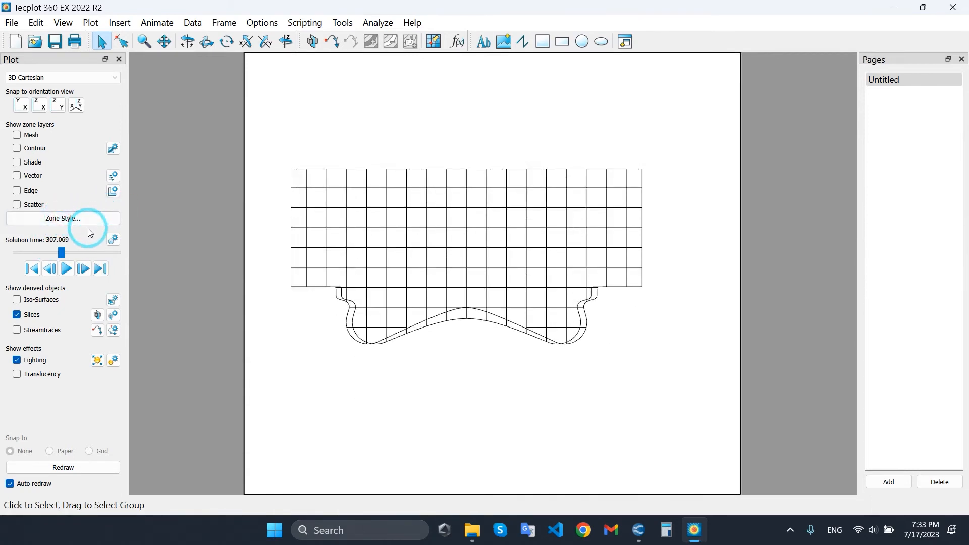
# Restore the isometric view and hide the start and end slices, leaving only the primary slice.
pyautogui.scroll(-1, 448, 252)
pyautogui.moveTo(450, 248); pyautogui.dragTo(463, 240, button='right')
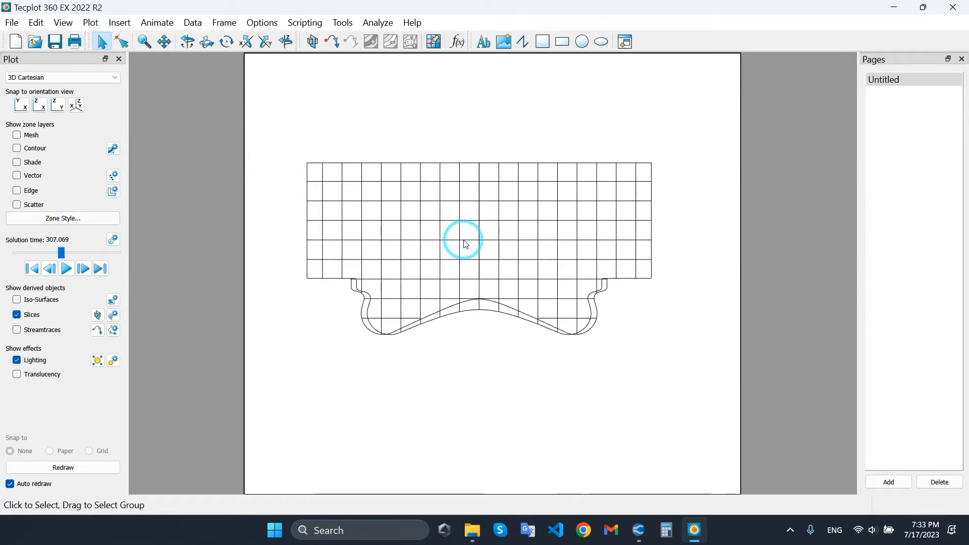
pyautogui.click(79, 104)
pyautogui.scroll(-3, 560, 260)
pyautogui.moveTo(545, 263); pyautogui.dragTo(564, 244, button='right')
pyautogui.scroll(-2, 564, 244)
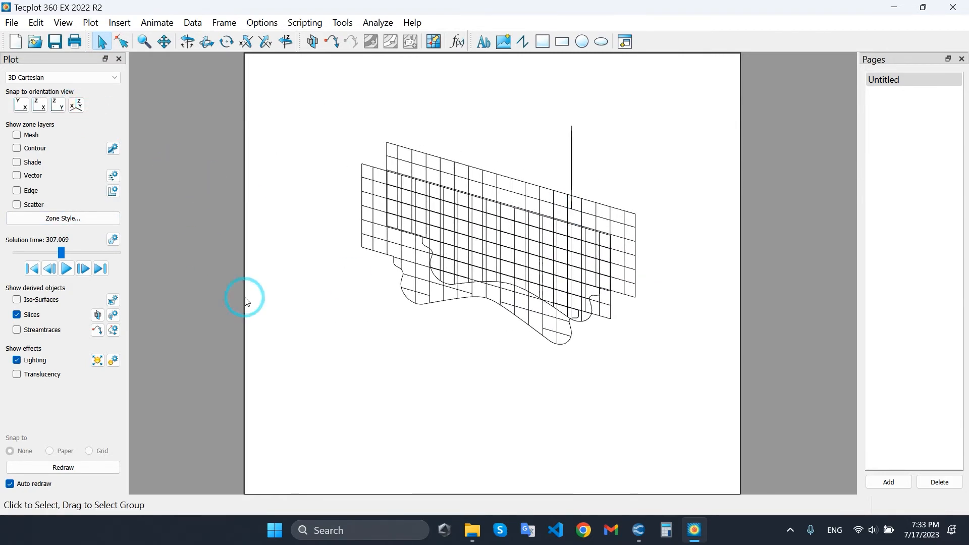
pyautogui.click(115, 316)
pyautogui.click(65, 206)
pyautogui.click(212, 386)
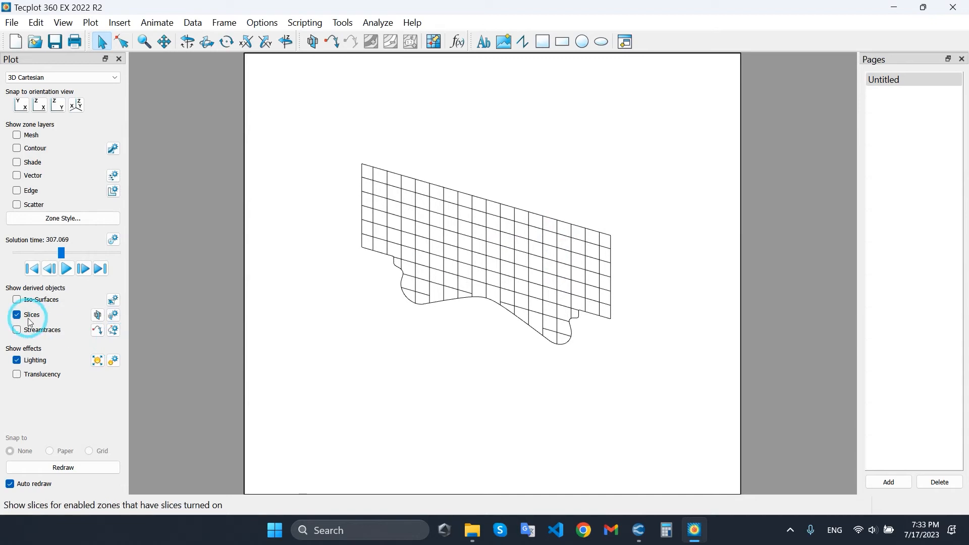
# Replace the slice display with shaded surfaces and set the cylinder side wall's translucency to 80.
pyautogui.click(31, 314)
pyautogui.click(32, 162)
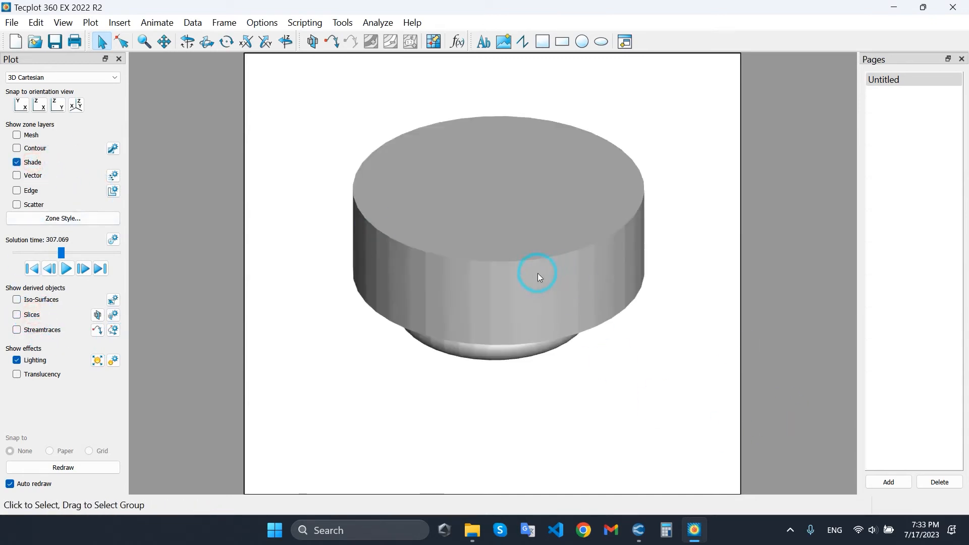
pyautogui.rightClick(513, 289)
pyautogui.click(662, 275)
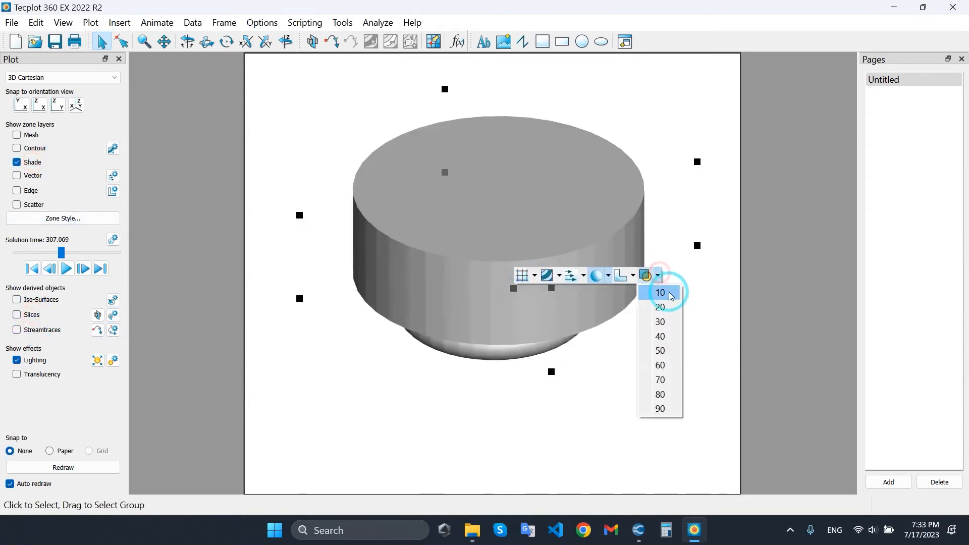
pyautogui.click(660, 394)
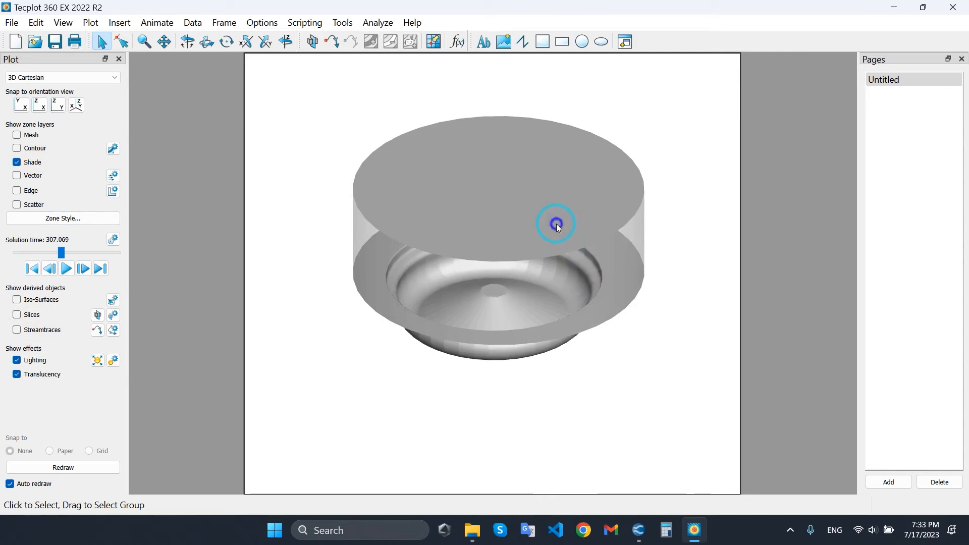
# Make the cylinder head surface translucent so that the piston bowl can be seen through it.
pyautogui.rightClick(492, 213)
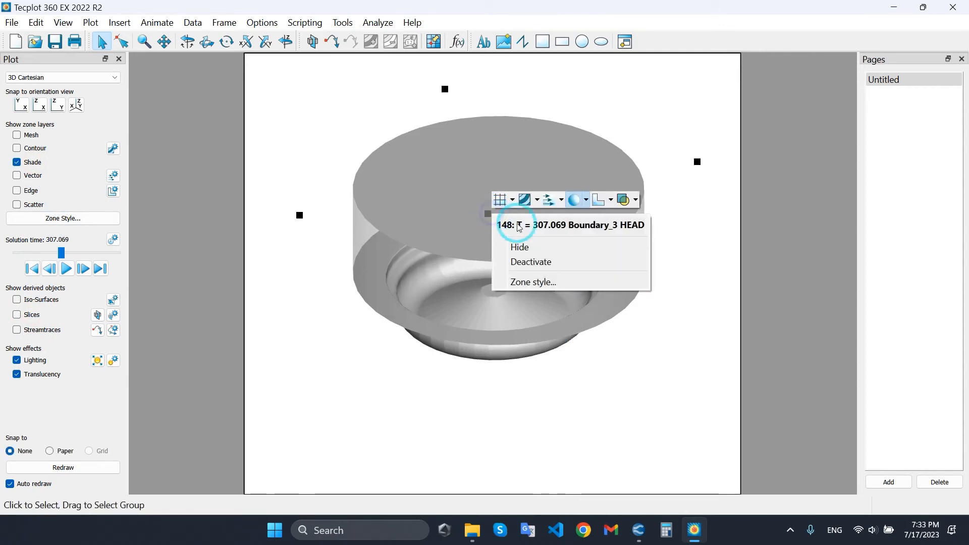
pyautogui.click(636, 200)
pyautogui.click(639, 308)
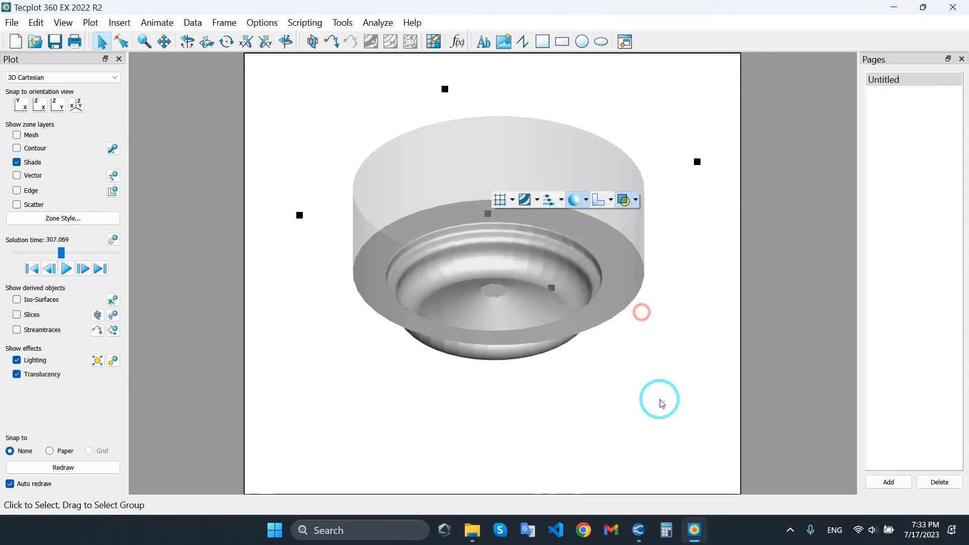
pyautogui.click(585, 364)
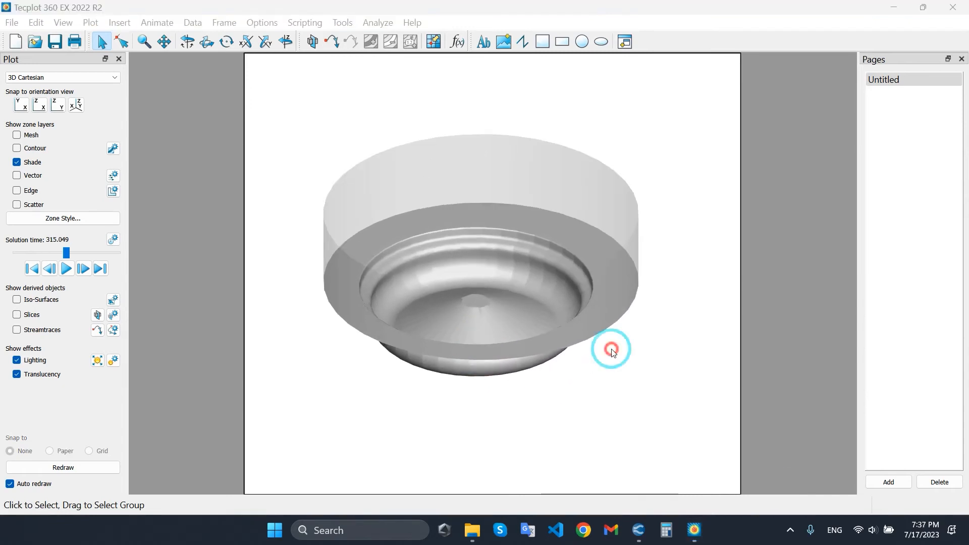
# Turn on the scatter layer and set the solution time to 359.066 so the zone list includes the liquid parcels.
pyautogui.click(16, 204)
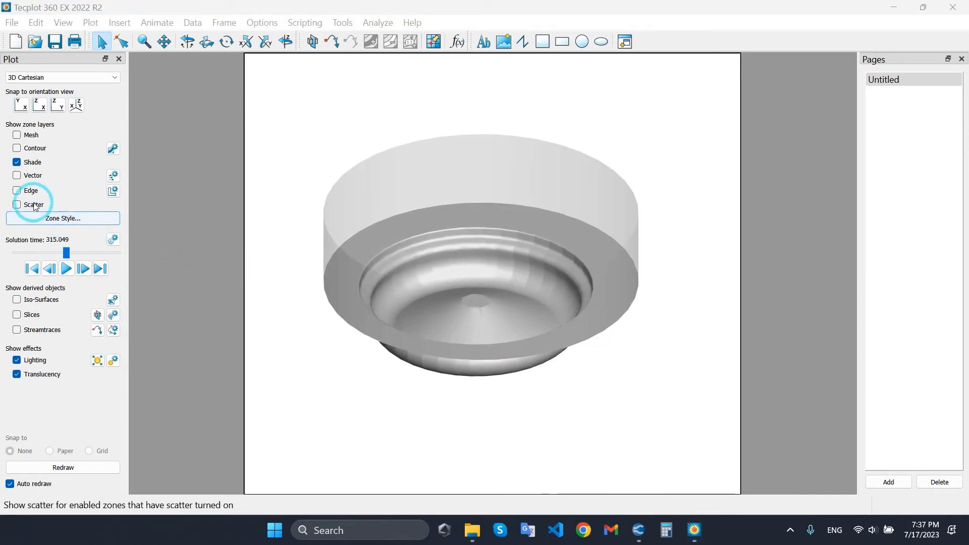
pyautogui.click(63, 218)
pyautogui.click(266, 230)
pyautogui.moveTo(412, 204); pyautogui.dragTo(280, 195)
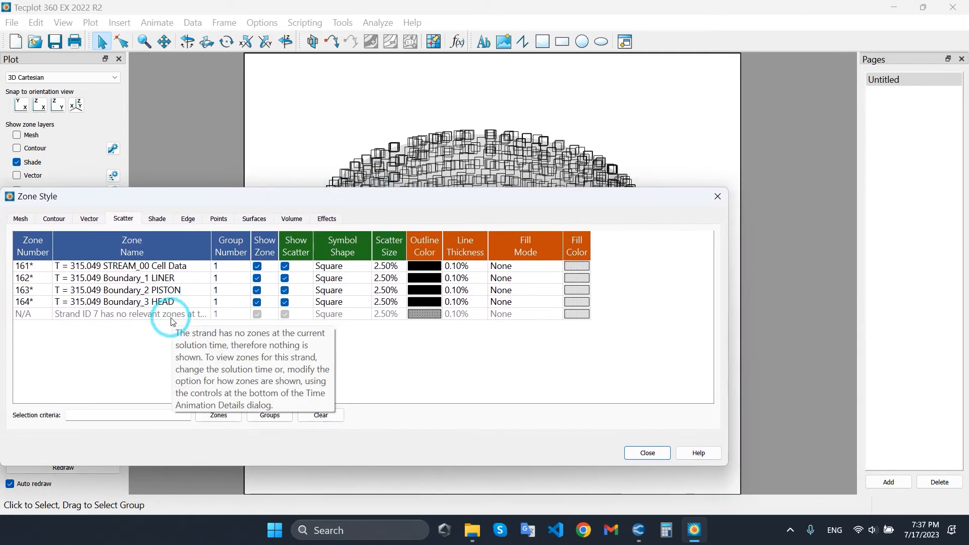
pyautogui.press('Escape')
pyautogui.click(85, 250)
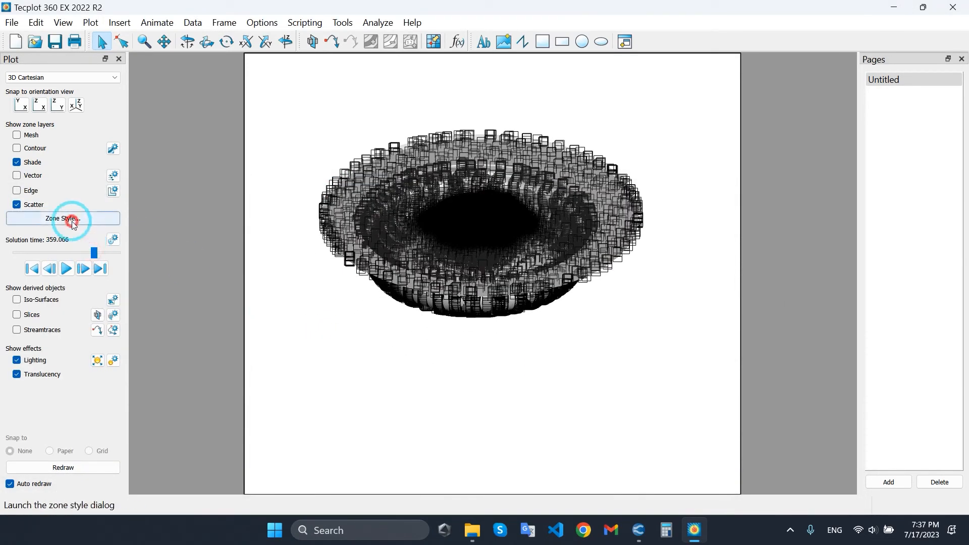
# Turn off scatter for the Cell Data, LINER, PISTON and HEAD zones, leaving only the liquid parcel zone's scatter on.
pyautogui.click(71, 218)
pyautogui.moveTo(245, 202); pyautogui.dragTo(264, 210)
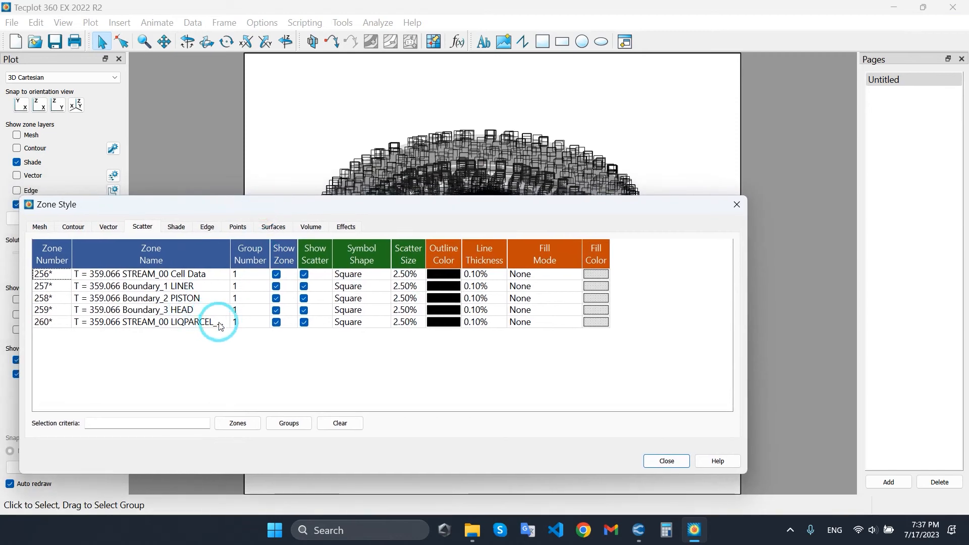
pyautogui.click(304, 274)
pyautogui.click(304, 286)
pyautogui.click(303, 298)
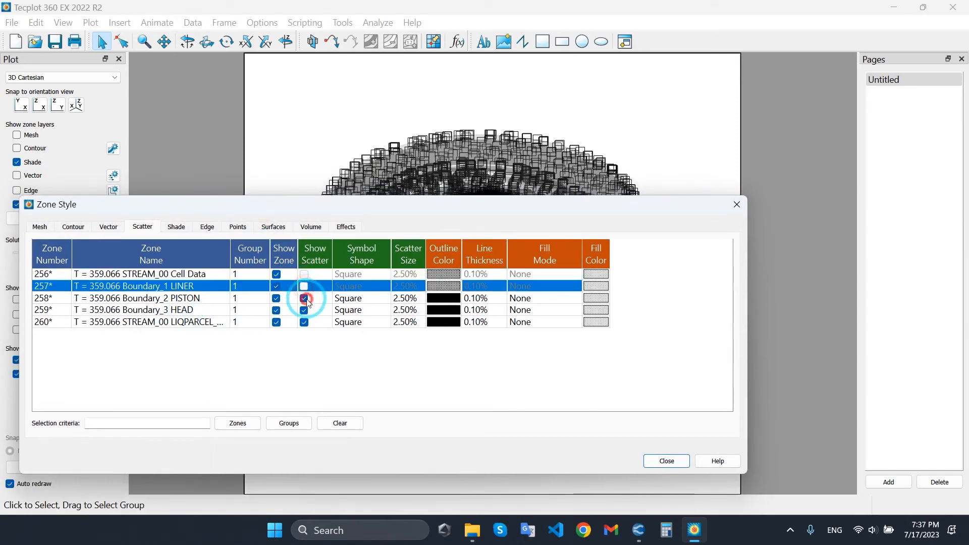
pyautogui.click(304, 309)
# Set the liquid parcel zone's scatter symbol shape to Point and set the solution time to 347.006.
pyautogui.moveTo(385, 210); pyautogui.dragTo(359, 283)
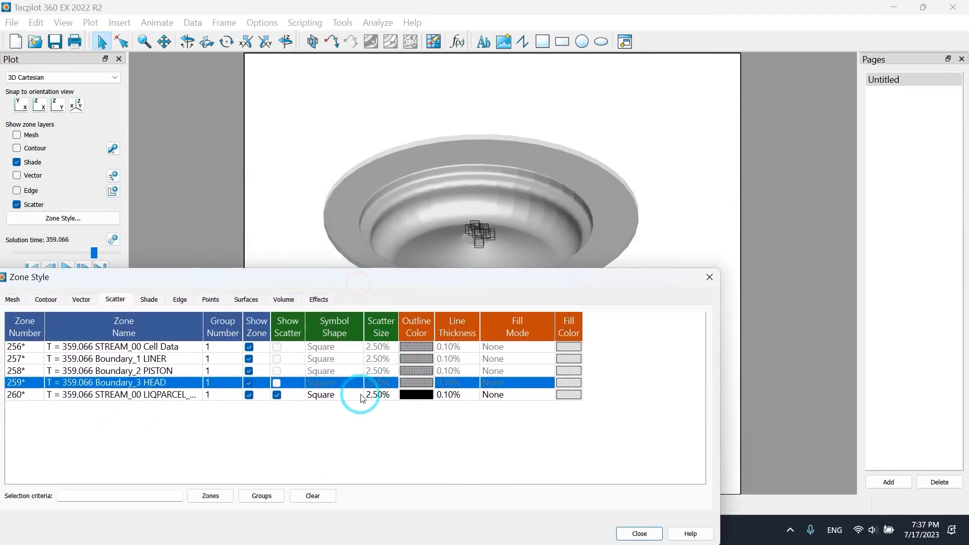
pyautogui.click(341, 394)
pyautogui.click(372, 371)
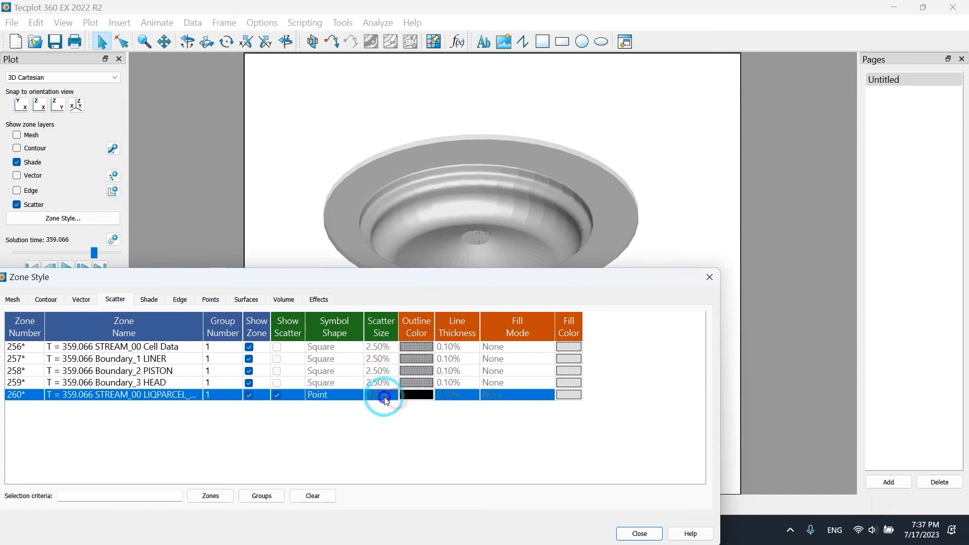
pyautogui.click(385, 400)
pyautogui.click(420, 448)
pyautogui.moveTo(418, 284); pyautogui.dragTo(569, 278)
pyautogui.moveTo(94, 252); pyautogui.dragTo(87, 251)
pyautogui.moveTo(540, 275); pyautogui.dragTo(403, 206)
pyautogui.click(659, 486)
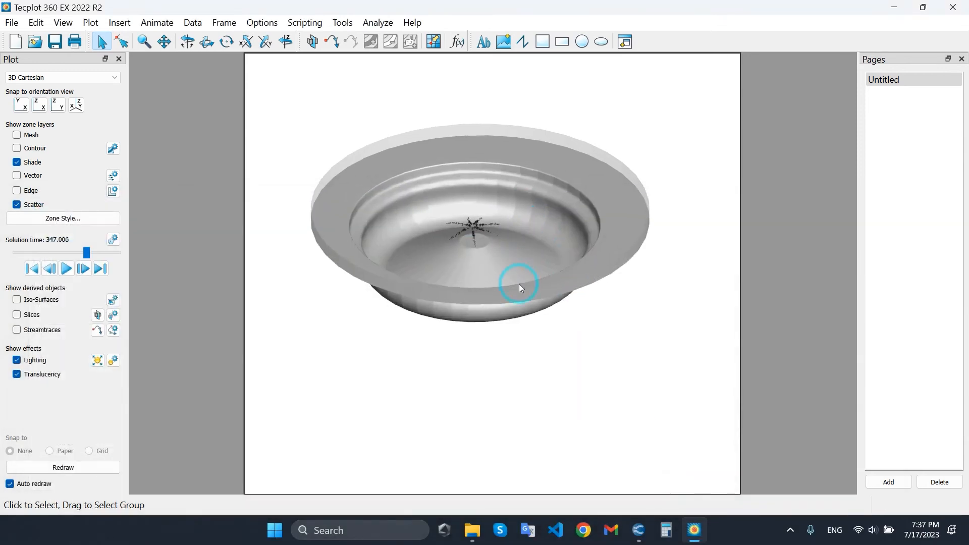
# Set the solution time to 293.041 and turn off the scatter layer.
pyautogui.click(102, 252)
pyautogui.moveTo(102, 252); pyautogui.dragTo(51, 242)
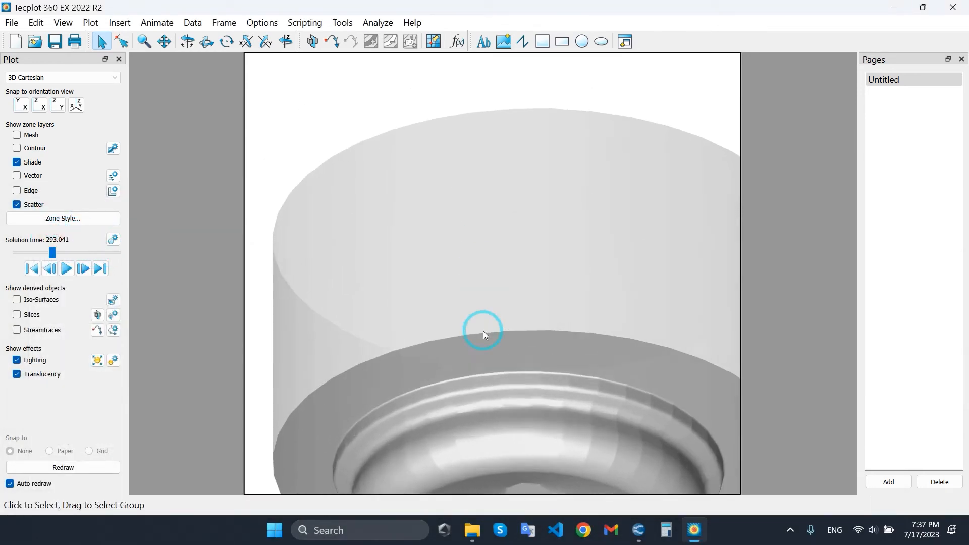
pyautogui.click(17, 204)
# Place streamtraces at several points across the upper part of the translucent cylinder.
pyautogui.click(97, 329)
pyautogui.click(439, 412)
pyautogui.click(496, 204)
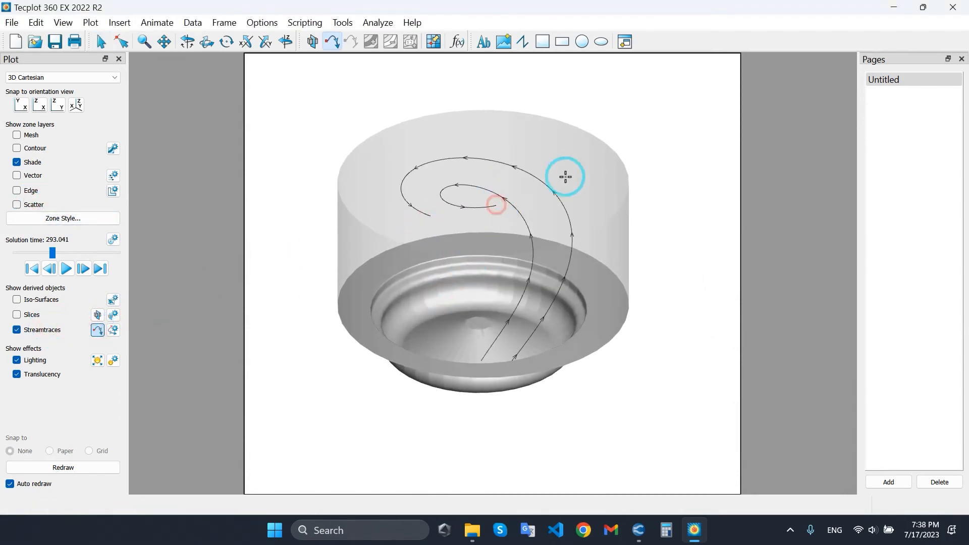
pyautogui.click(472, 226)
pyautogui.click(370, 190)
pyautogui.click(511, 157)
pyautogui.click(473, 217)
pyautogui.click(484, 201)
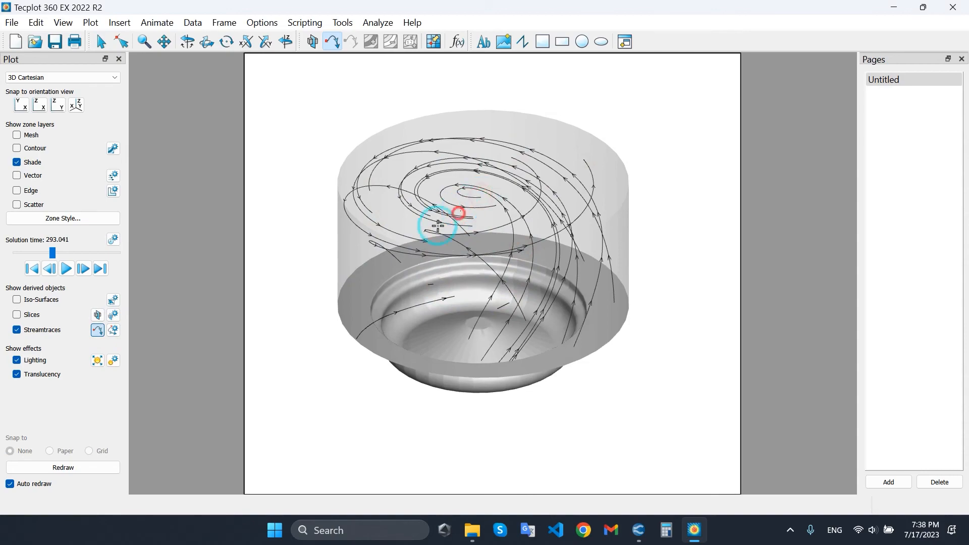
# Add more streamtraces throughout the cylinder volume and set the solution time to 393.102.
pyautogui.moveTo(53, 251); pyautogui.dragTo(405, 216)
pyautogui.moveTo(486, 184); pyautogui.dragTo(449, 256)
pyautogui.scroll(2, 449, 256)
pyautogui.moveTo(442, 258); pyautogui.dragTo(453, 278, button='right')
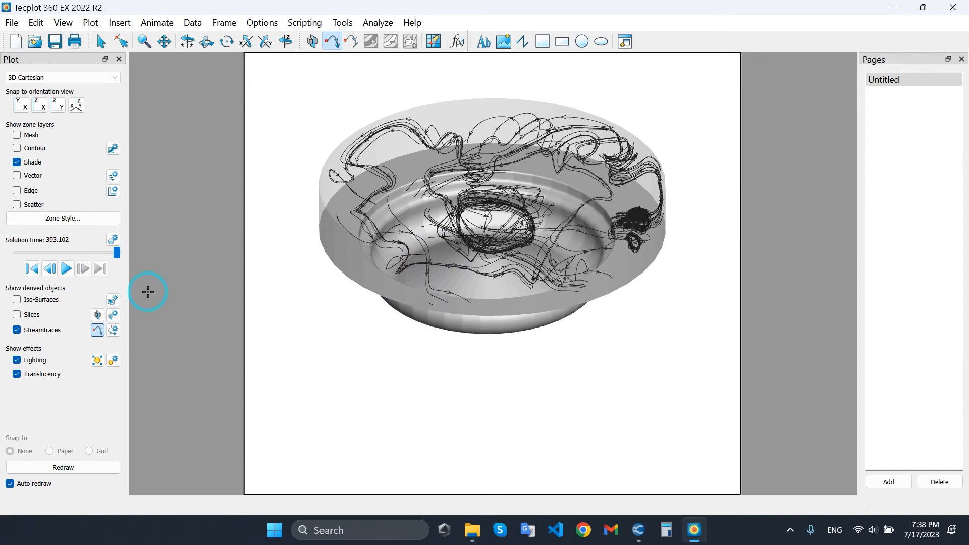
# Open the time animation details and return to the first time step, 235, with the whole cylinder in view.
pyautogui.click(113, 240)
pyautogui.moveTo(435, 145); pyautogui.dragTo(88, 143)
pyautogui.press('Tab')
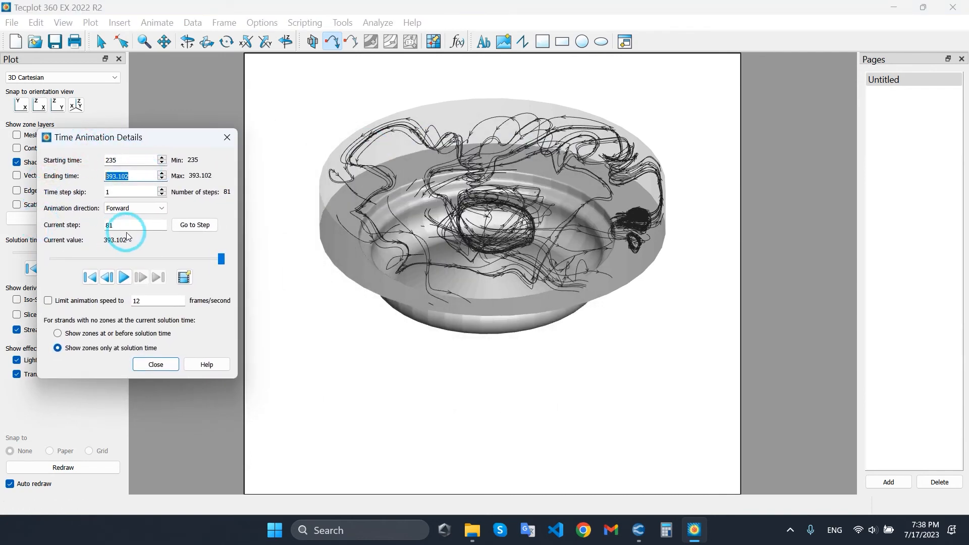
pyautogui.click(90, 277)
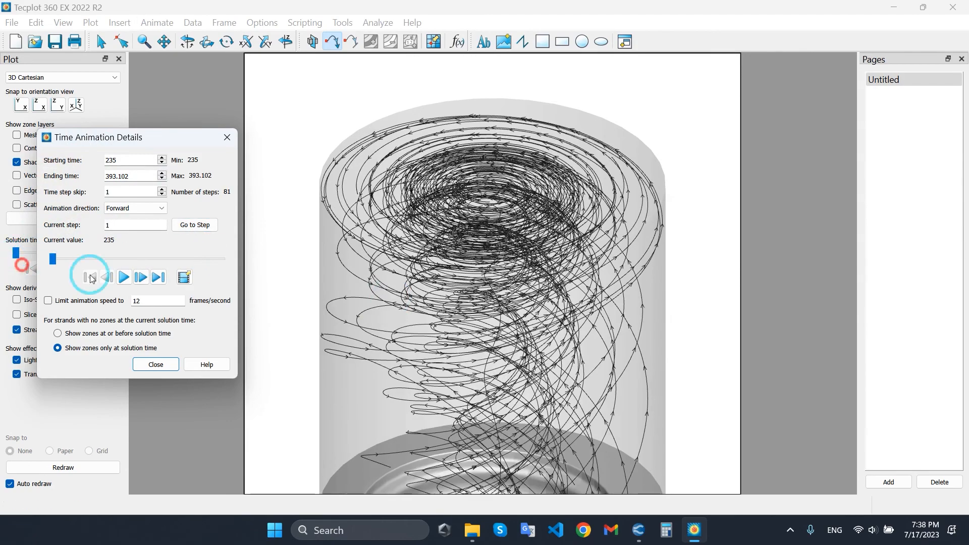
pyautogui.click(435, 282)
pyautogui.moveTo(153, 302); pyautogui.dragTo(99, 304)
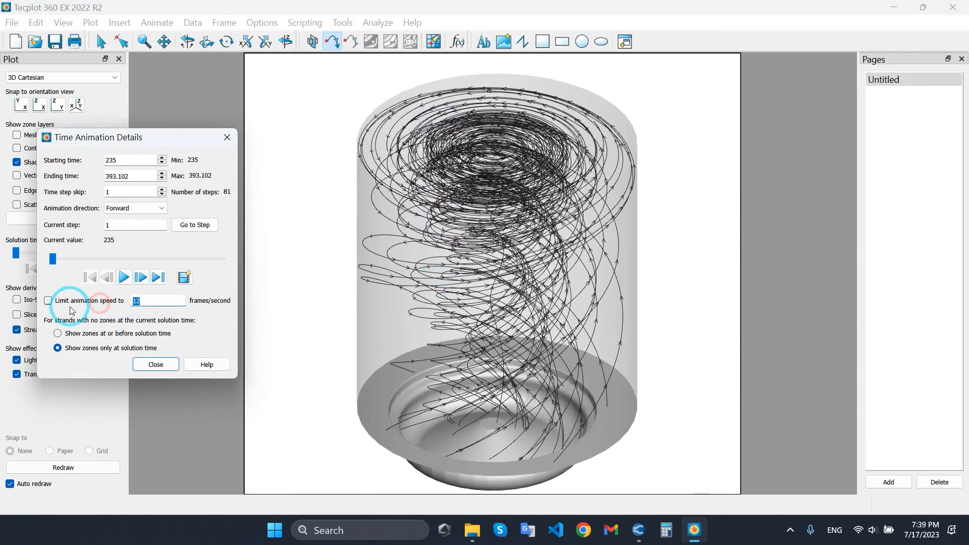
# Try to export the time animation as an MPEG-4 video of all frames at on-screen width and 10 frames/sec.
pyautogui.click(184, 277)
pyautogui.moveTo(138, 145); pyautogui.dragTo(319, 182)
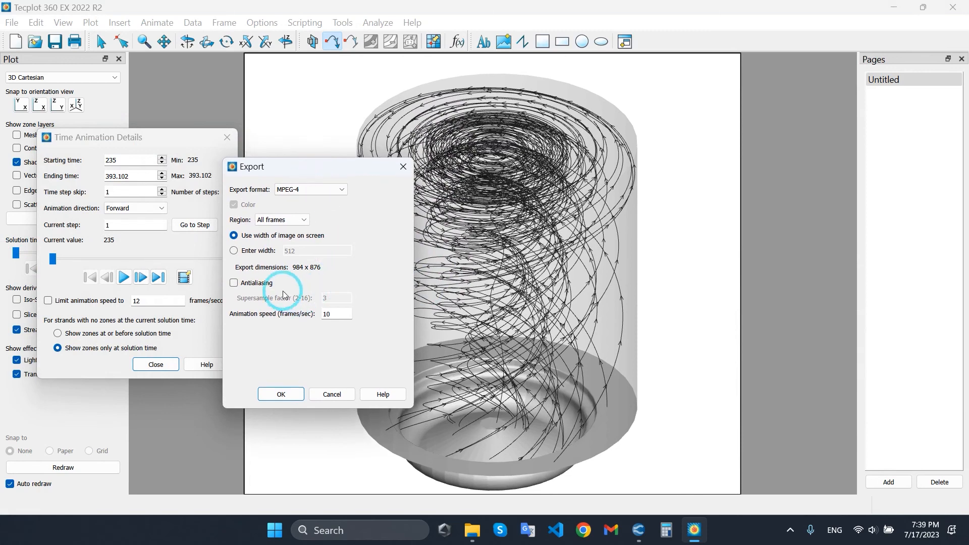
pyautogui.click(253, 235)
pyautogui.click(307, 196)
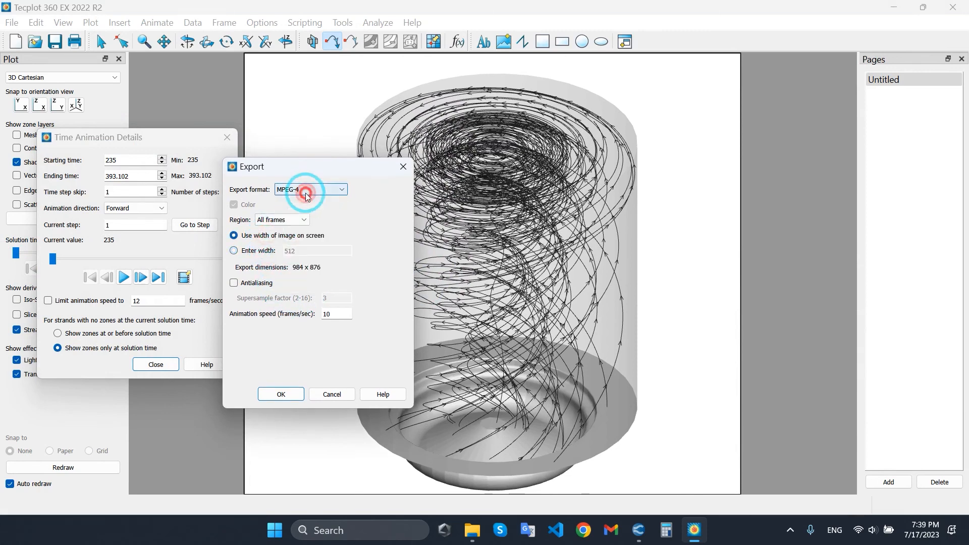
pyautogui.click(281, 394)
pyautogui.click(948, 67)
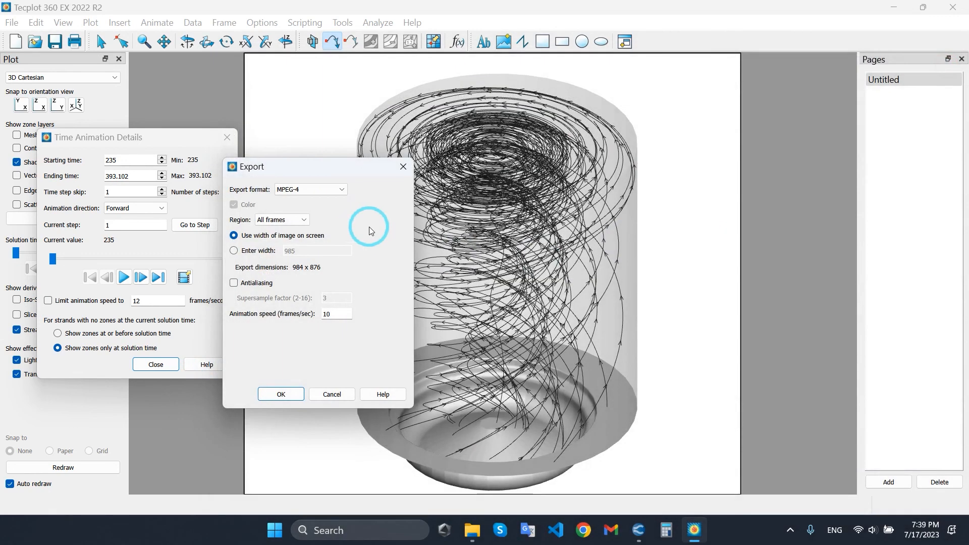
pyautogui.click(410, 167)
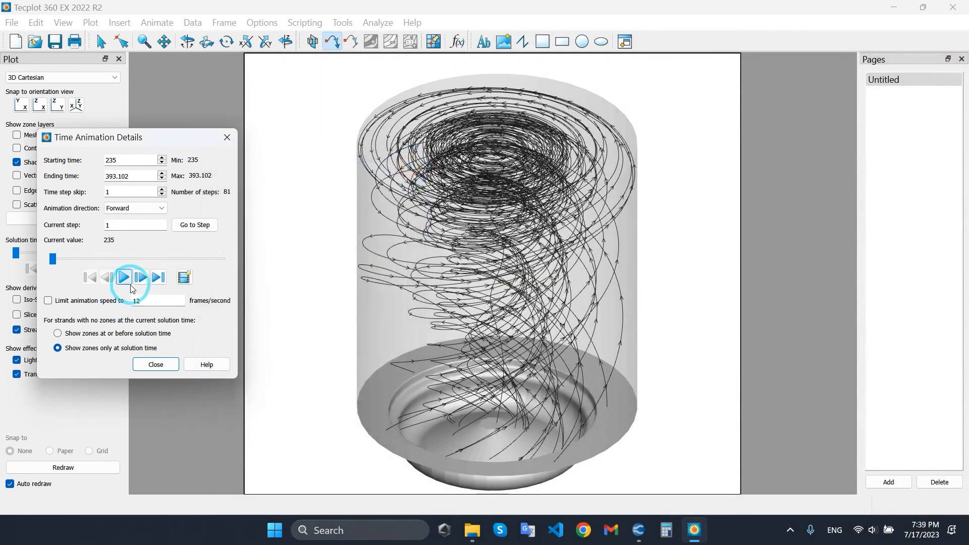
pyautogui.click(155, 364)
pyautogui.moveTo(512, 271); pyautogui.dragTo(511, 195, button='middle')
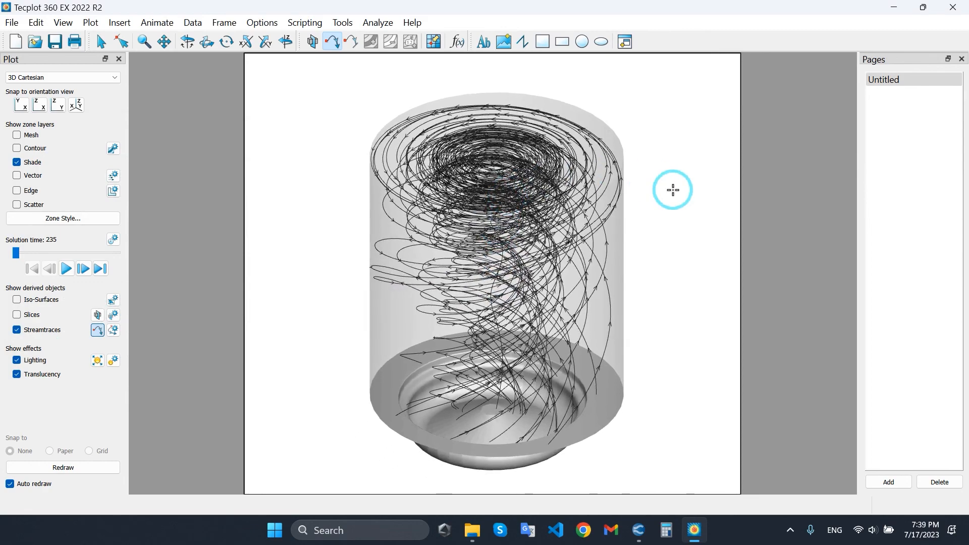